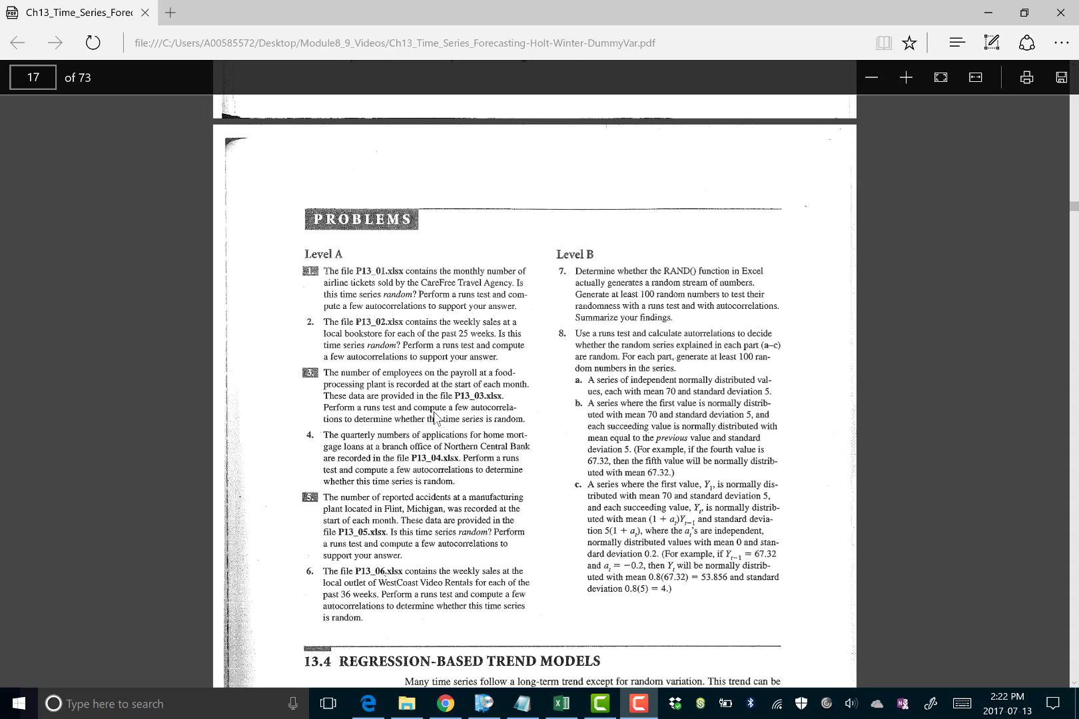
- Bring the Notepad notes in front of the textbook PDF
{"action": "left_click", "coordinate": [522, 704]}
- Deselect the textbook-title note in Notepad and return to problem 3 in the PDF
{"action": "left_click", "coordinate": [197, 77]}
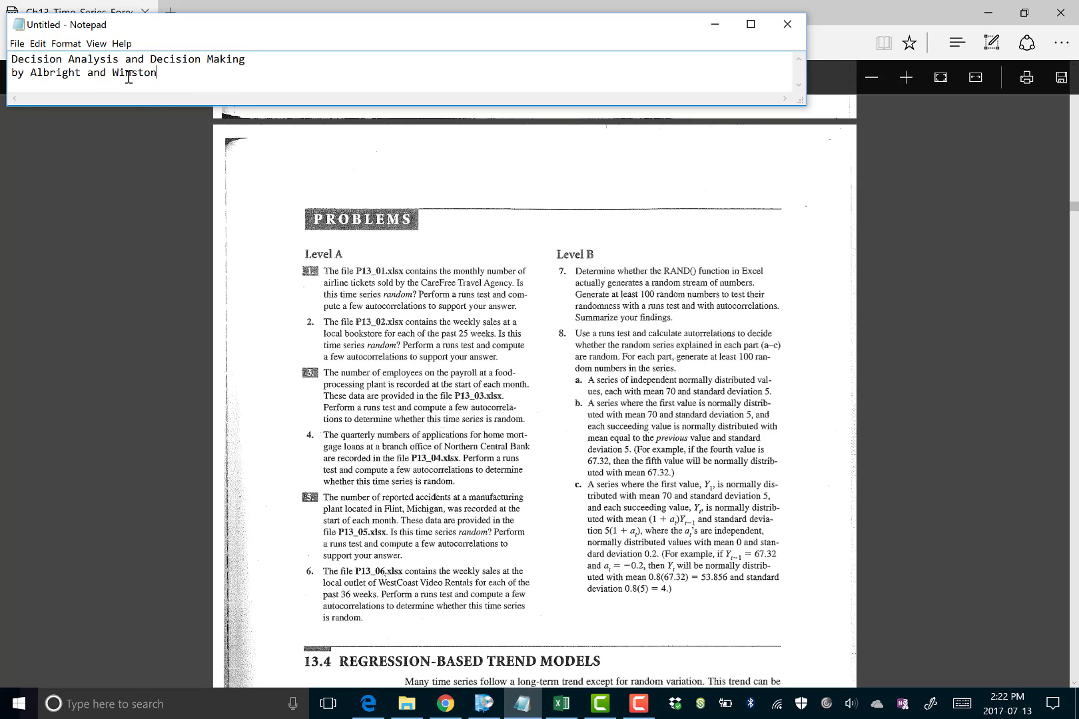
{"action": "left_click", "coordinate": [907, 273]}
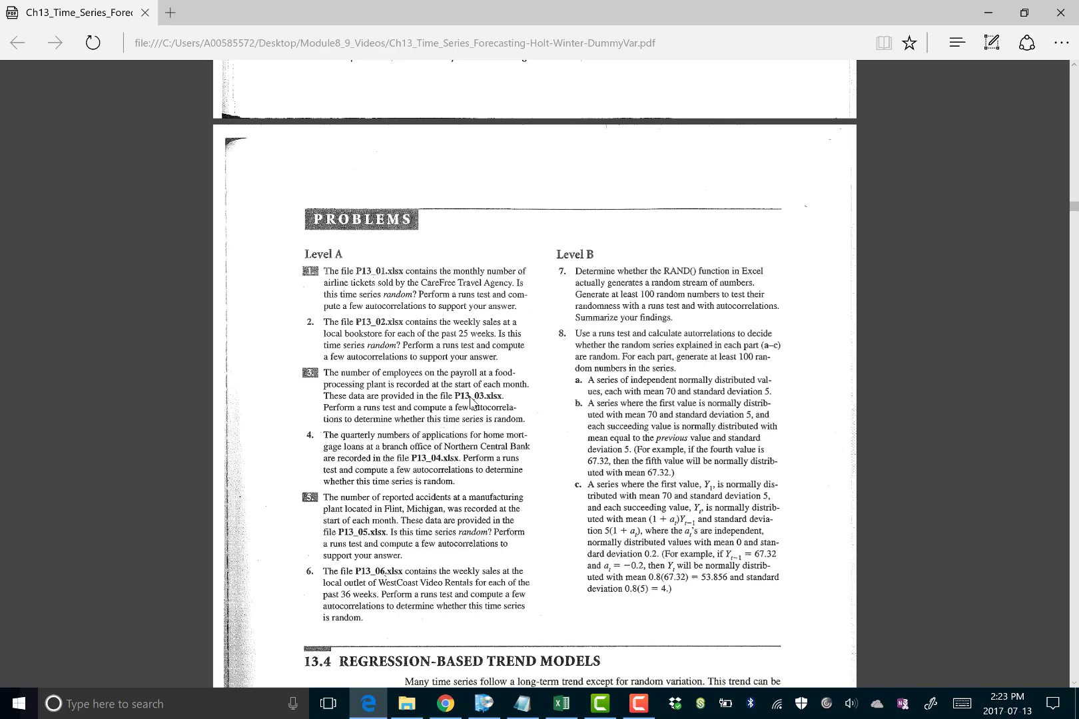
- Open P13_03.xlsx from the Desktop's Module8_9_Videos folder in Excel
{"action": "left_click", "coordinate": [406, 704]}
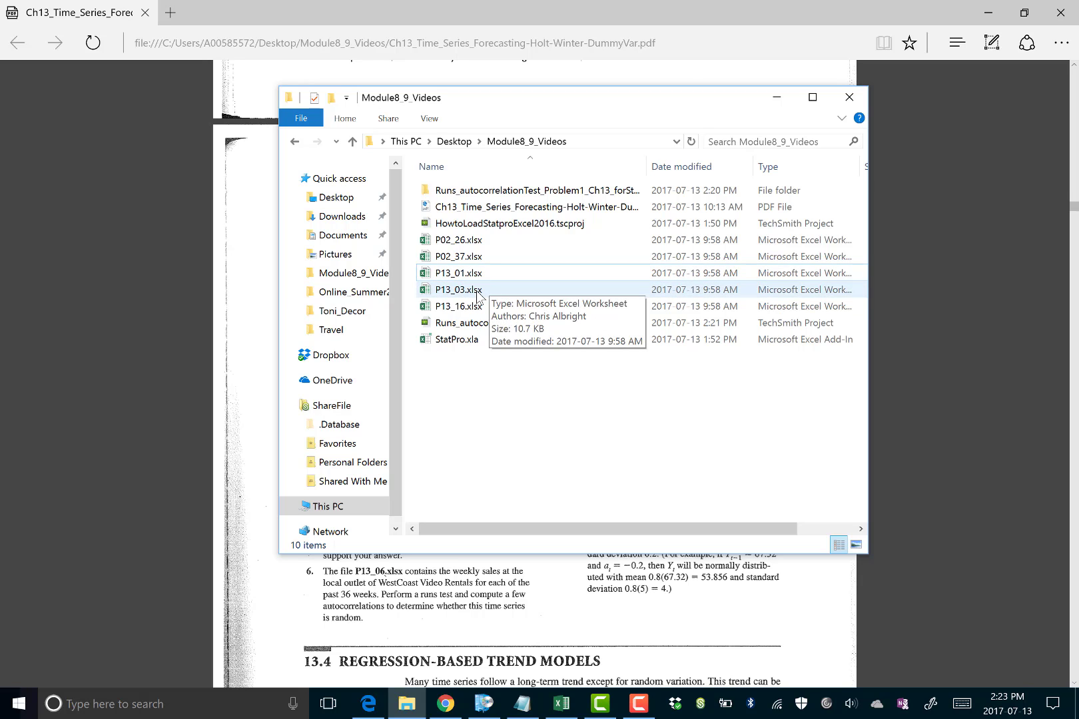
{"action": "double_click", "coordinate": [477, 291]}
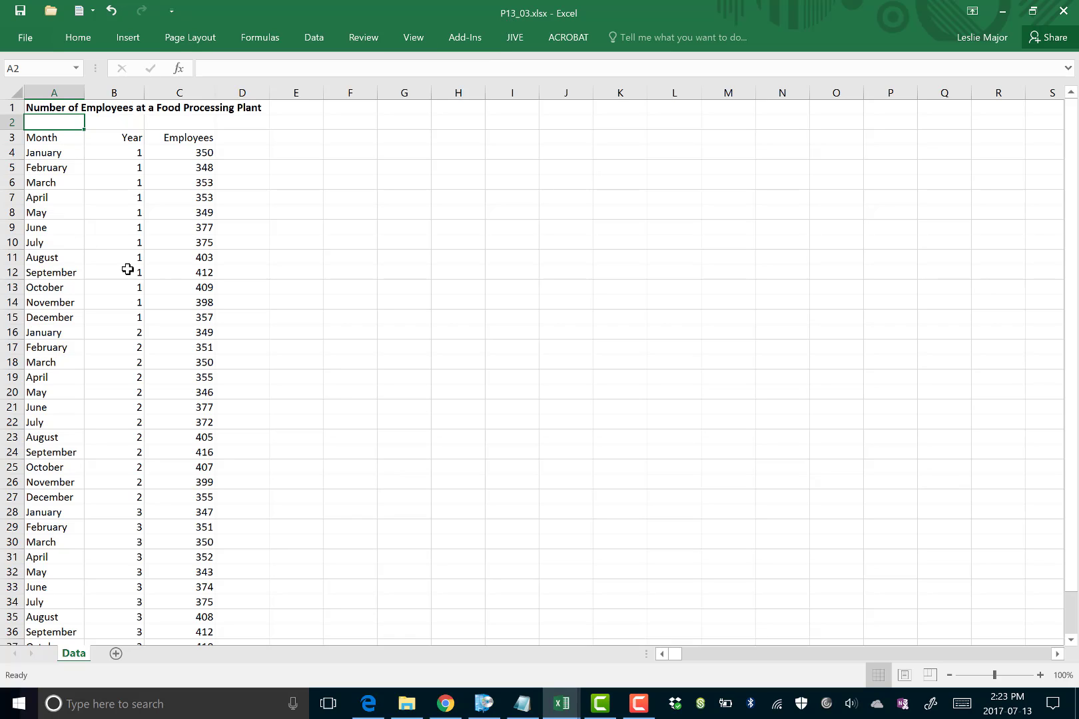
- Launch StatPro's Runs Test for Randomness with the data range set to A3:C39
{"action": "left_click", "coordinate": [487, 41]}
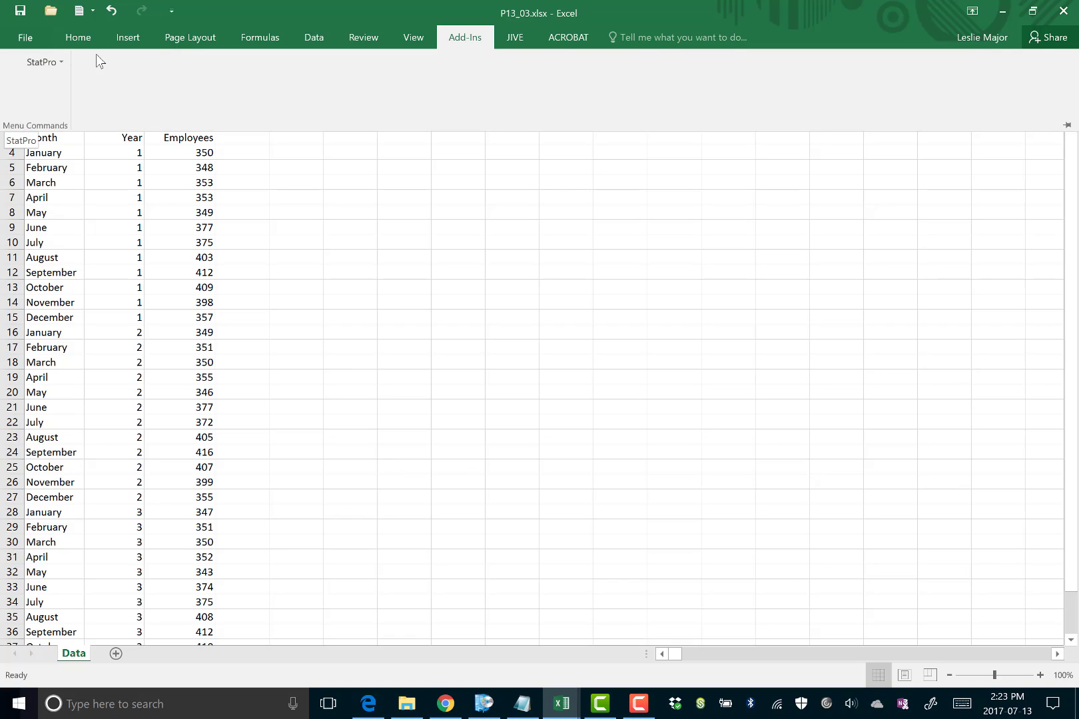
{"action": "left_click", "coordinate": [47, 61]}
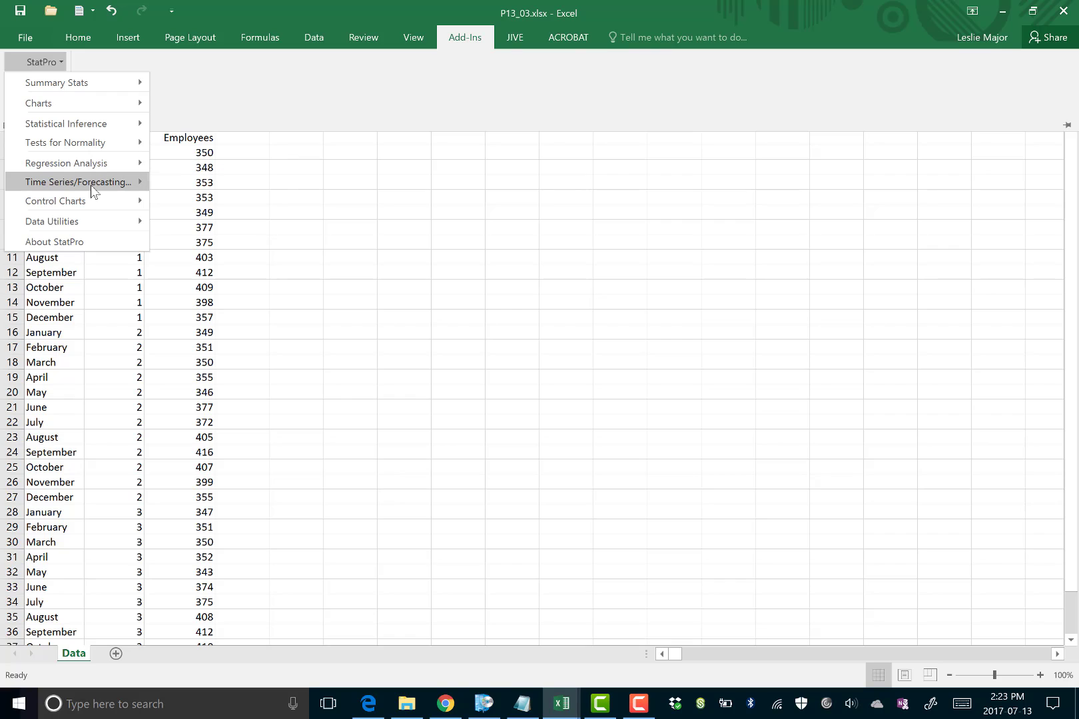
{"action": "mouse_move", "coordinate": [92, 184]}
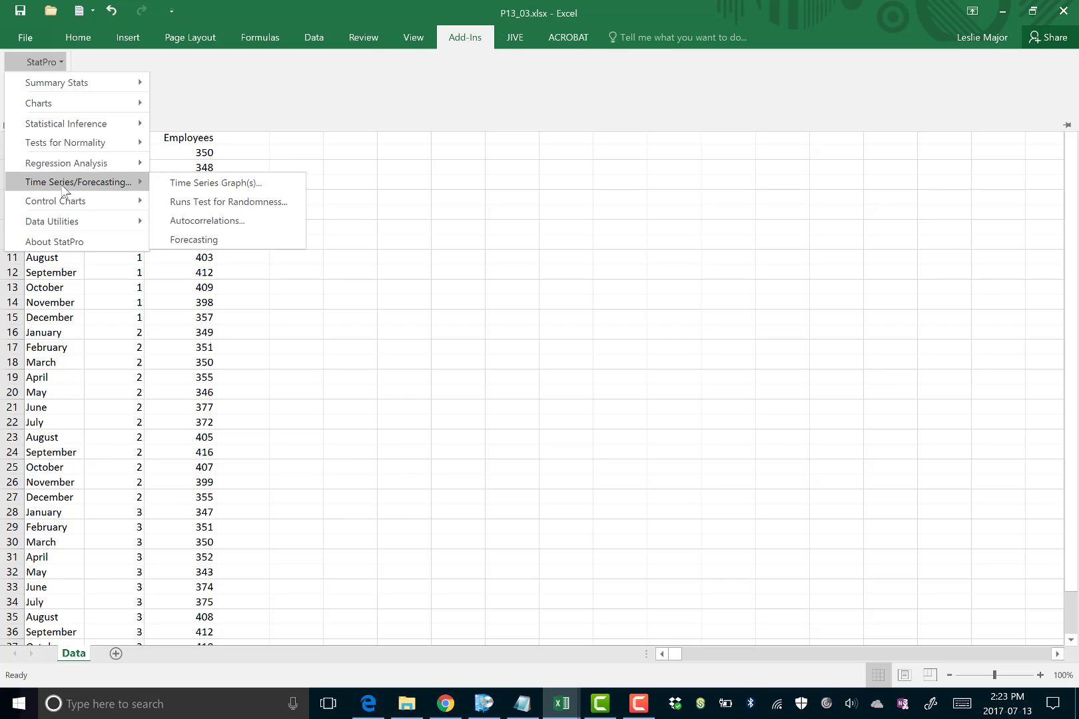
{"action": "left_click", "coordinate": [210, 201]}
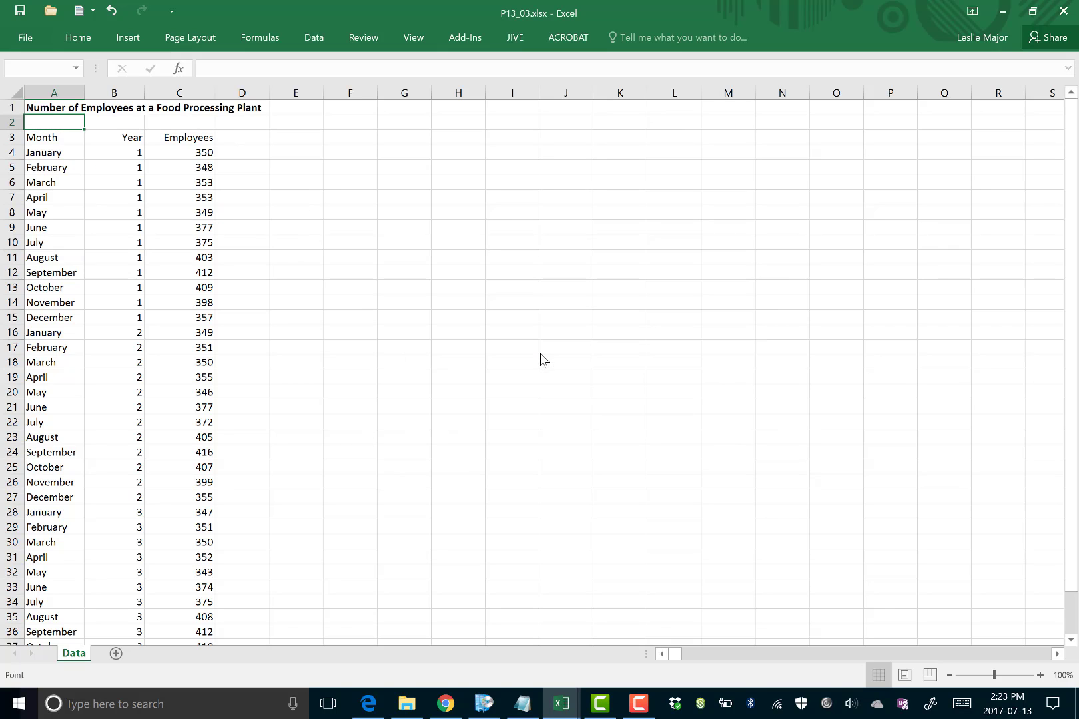
{"action": "left_click_drag", "start_coordinate": [66, 140], "coordinate": [207, 620]}
{"action": "scroll", "coordinate": [241, 424], "scroll_direction": "up", "scroll_amount": 2}
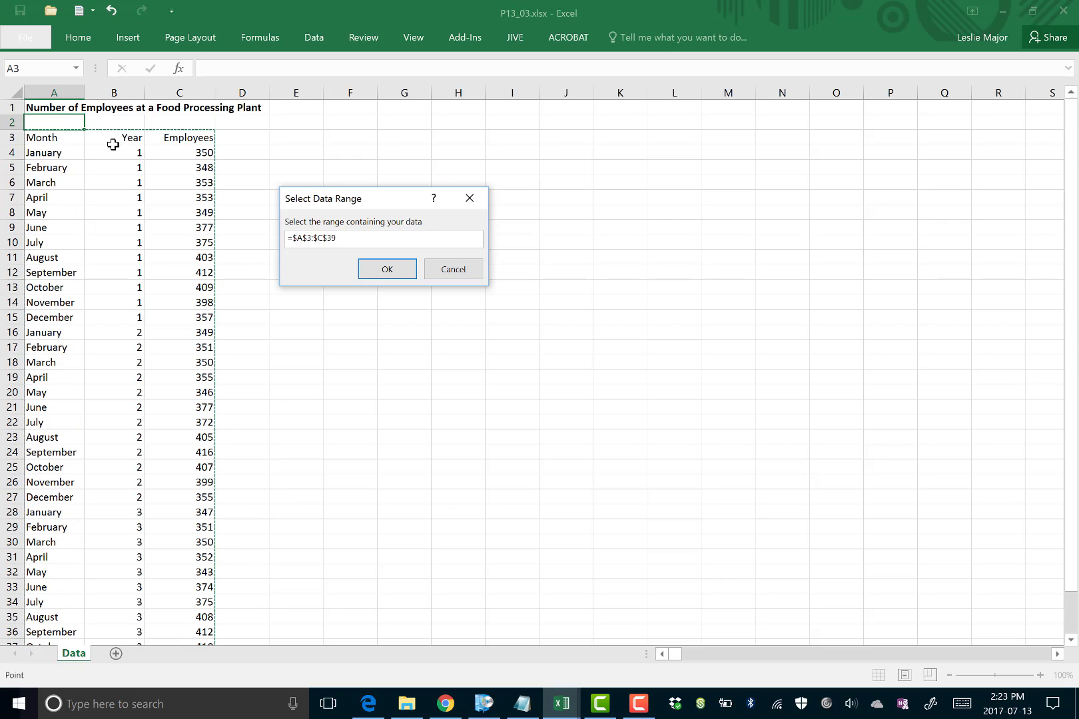
{"action": "left_click", "coordinate": [412, 280]}
- Run the test on Employees with the series mean as cutoff, outputting from cell E3
{"action": "left_click", "coordinate": [724, 283]}
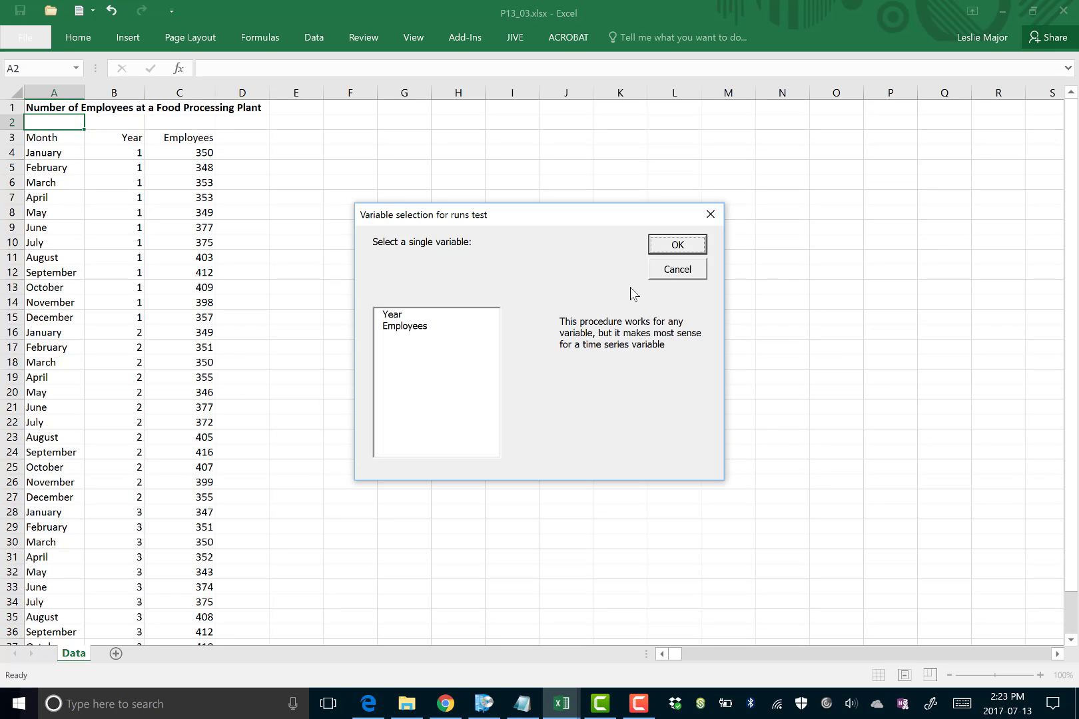
{"action": "left_click", "coordinate": [425, 327]}
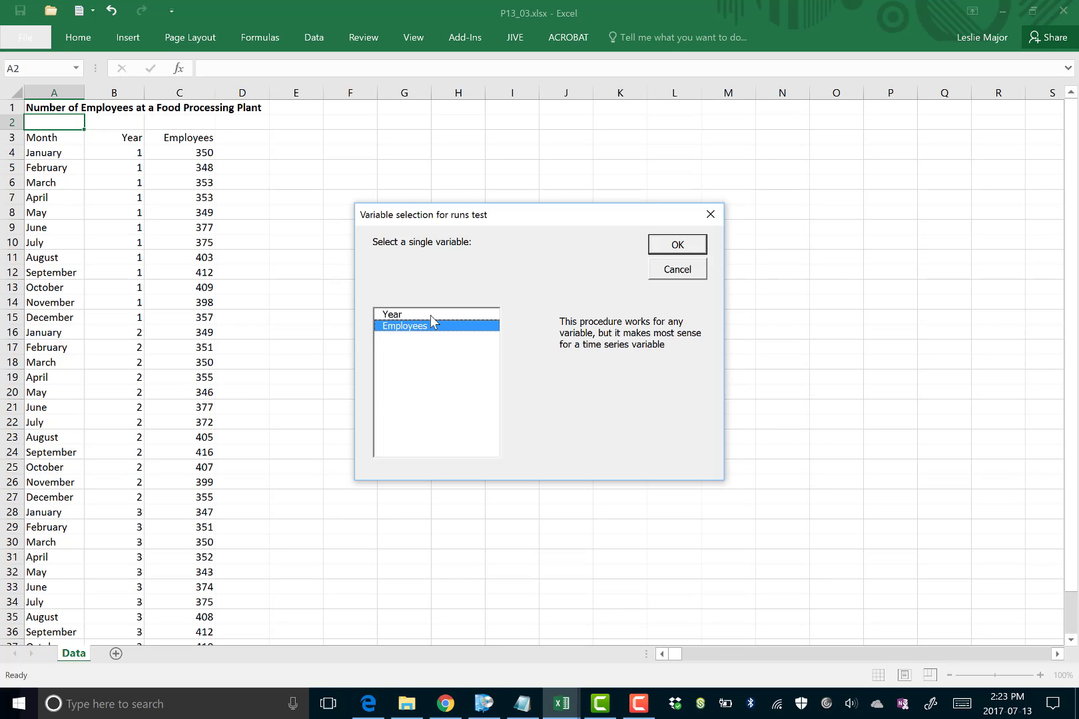
{"action": "left_click", "coordinate": [668, 244]}
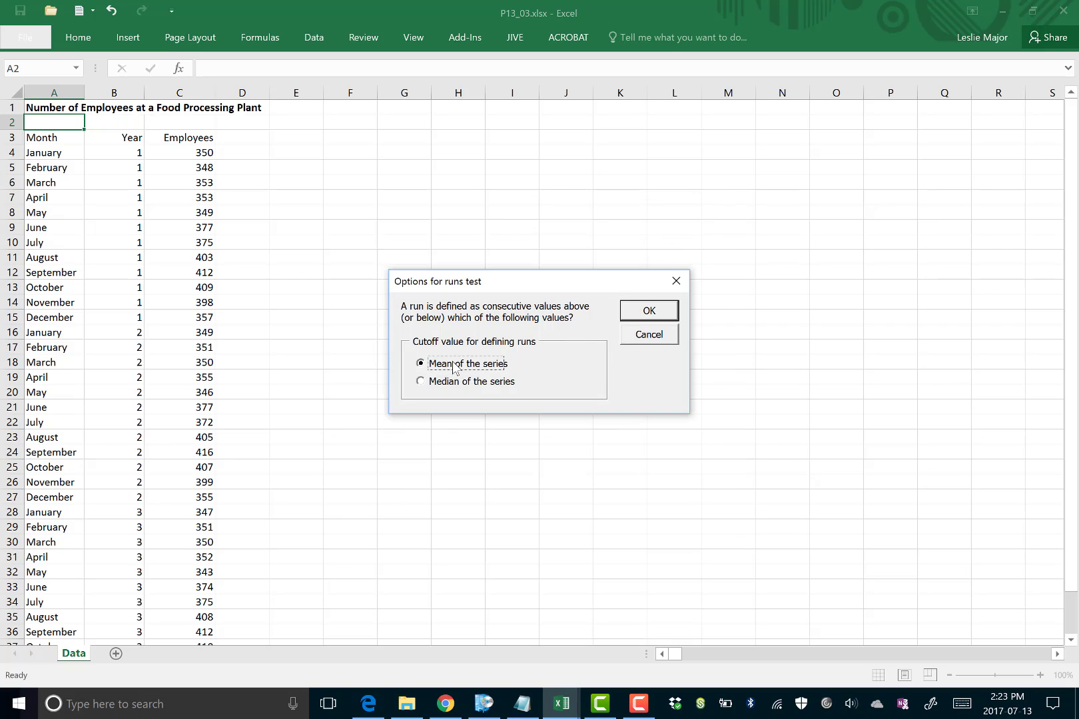
{"action": "left_click", "coordinate": [636, 312]}
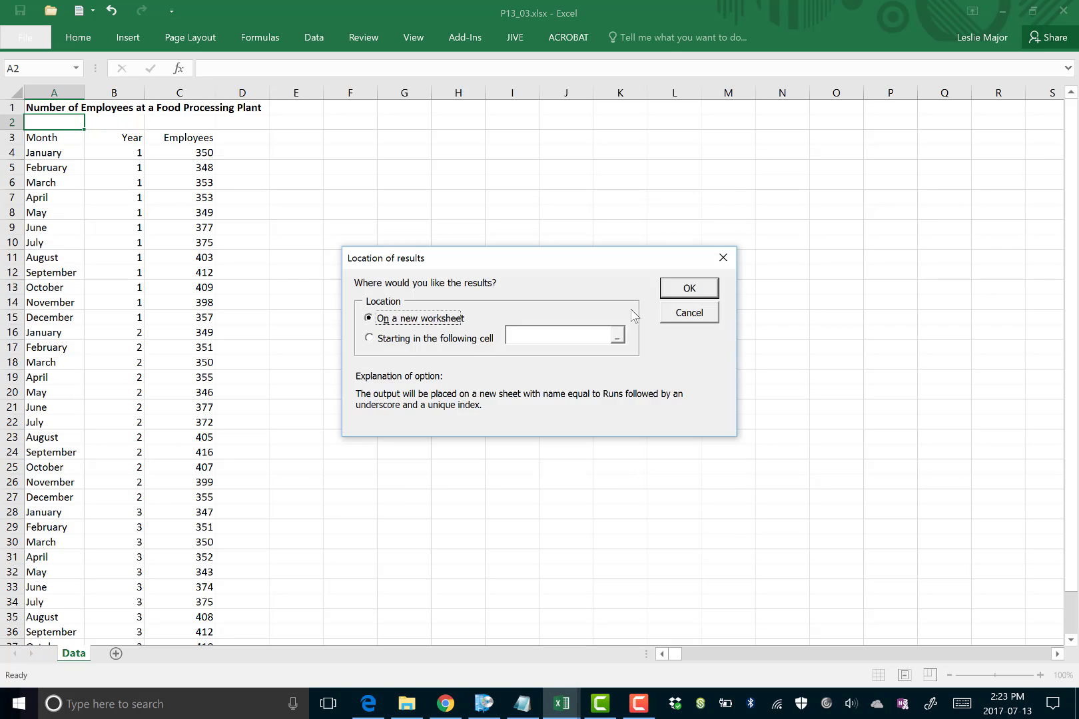
{"action": "left_click", "coordinate": [395, 338]}
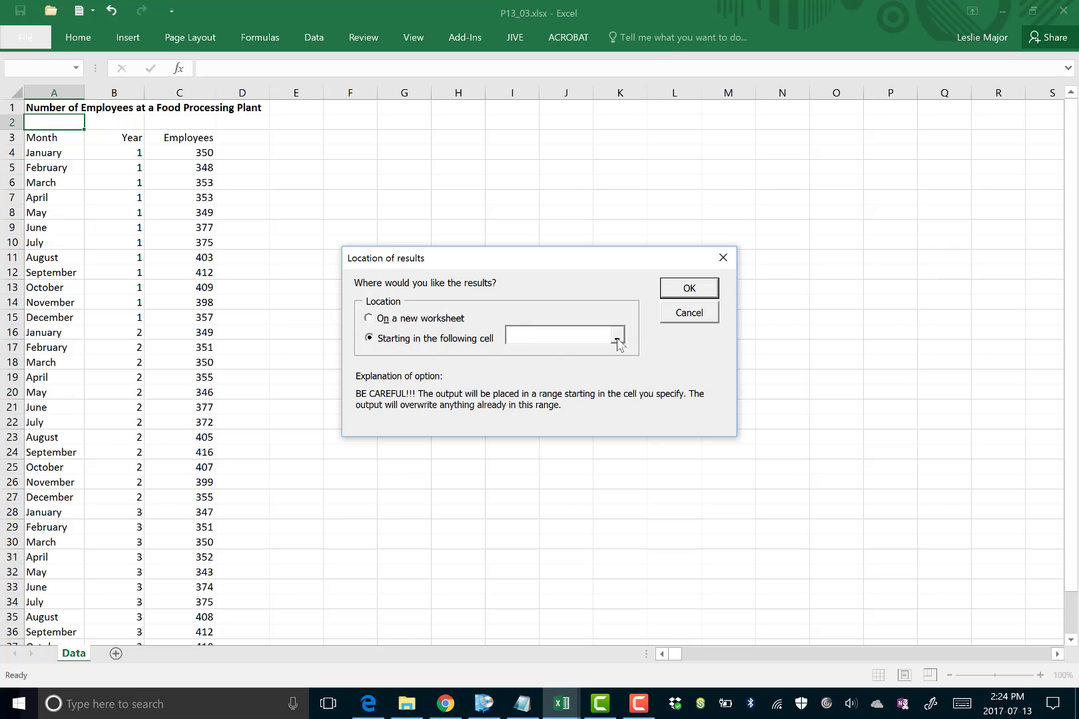
{"action": "left_click", "coordinate": [616, 337]}
{"action": "left_click", "coordinate": [297, 137]}
{"action": "left_click", "coordinate": [372, 272]}
{"action": "left_click", "coordinate": [674, 290]}
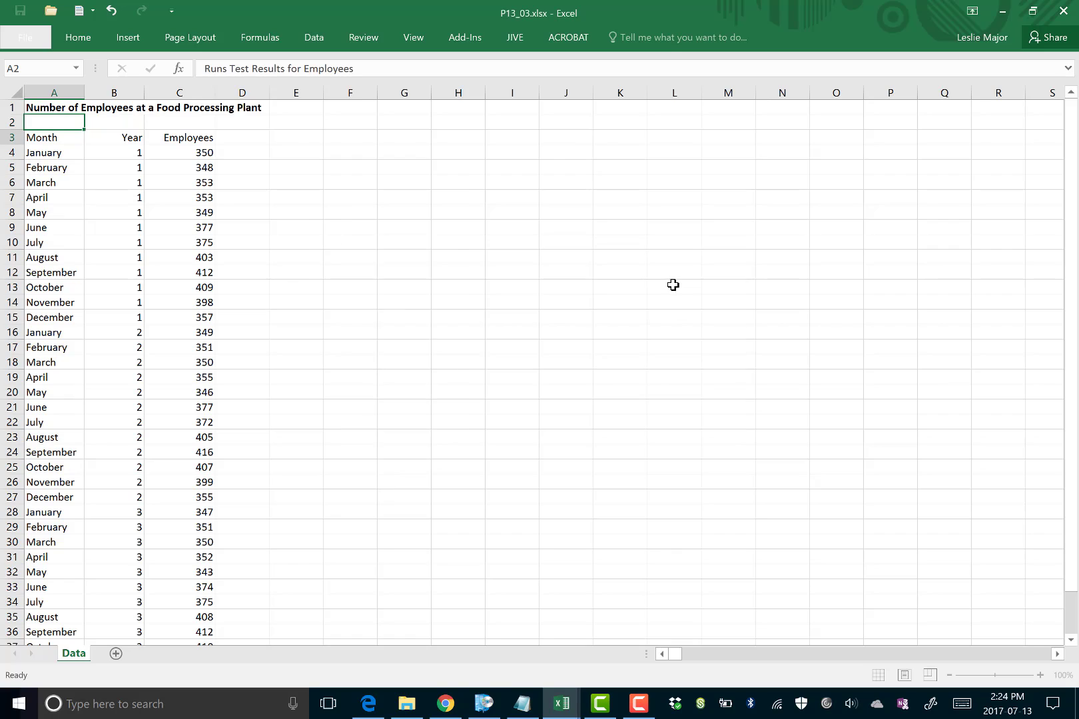
- Enter 'Conclusion:' in E15 and 'The number of employees is not random based on the runs' in E16
{"action": "mouse_move", "coordinate": [464, 290]}
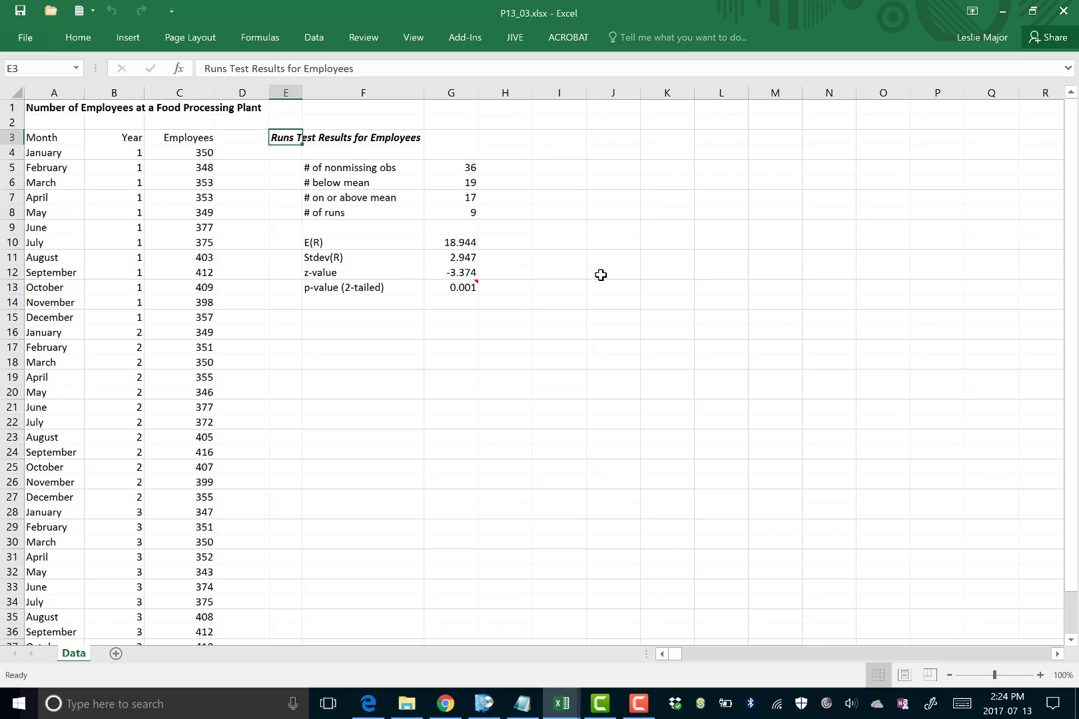
{"action": "left_click", "coordinate": [284, 317]}
{"action": "type", "text": "Conclusion:"}
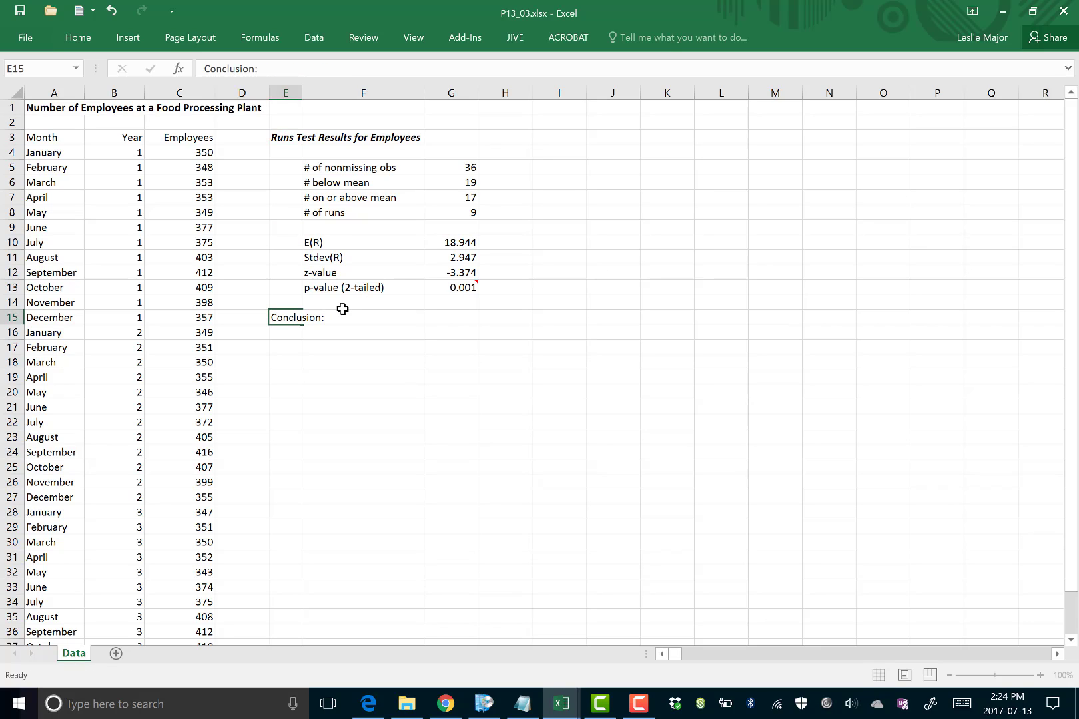
{"action": "key", "text": "Return"}
{"action": "type", "text": "The "}
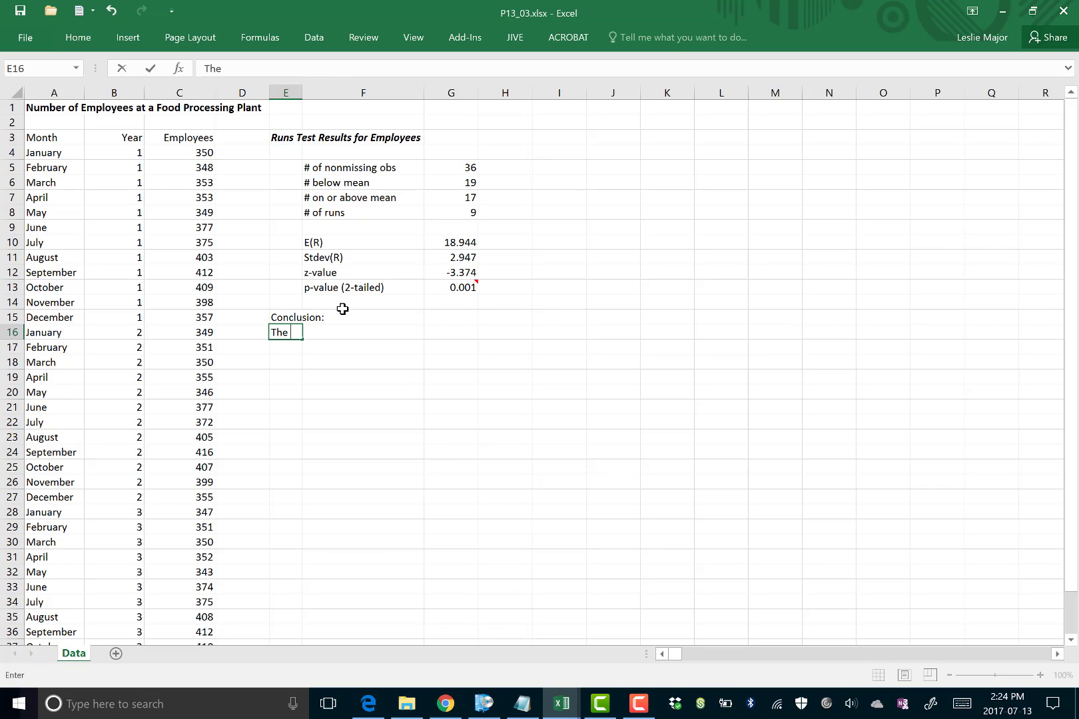
{"action": "type", "text": "number of employee"}
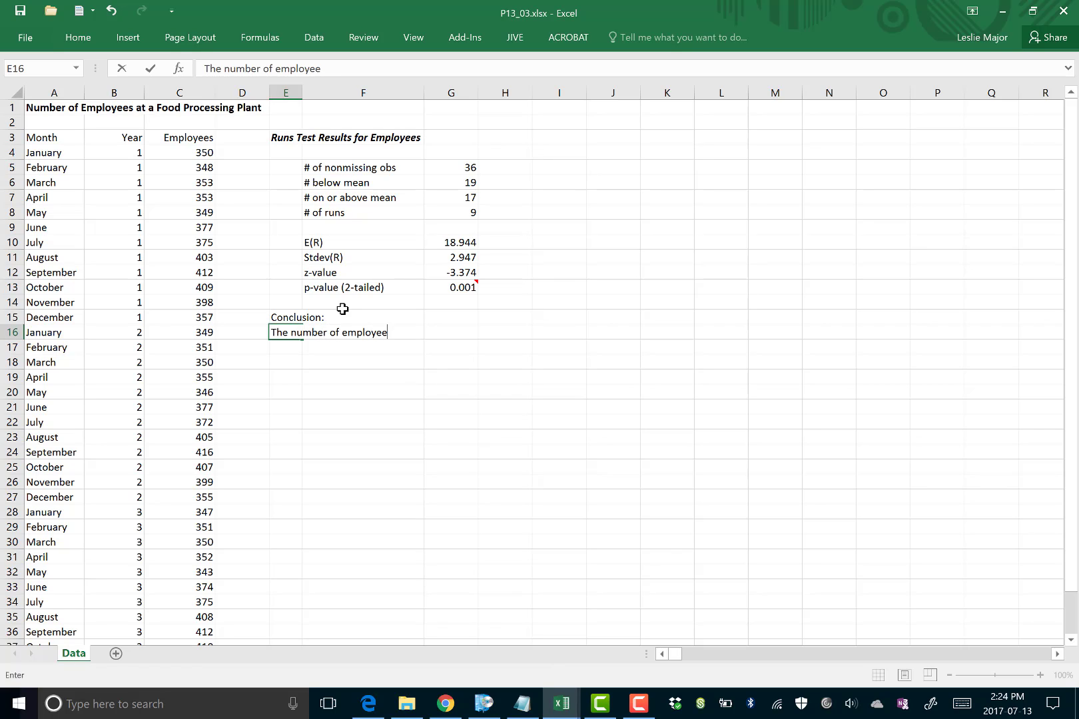
{"action": "type", "text": "s is not random based on the runs test."}
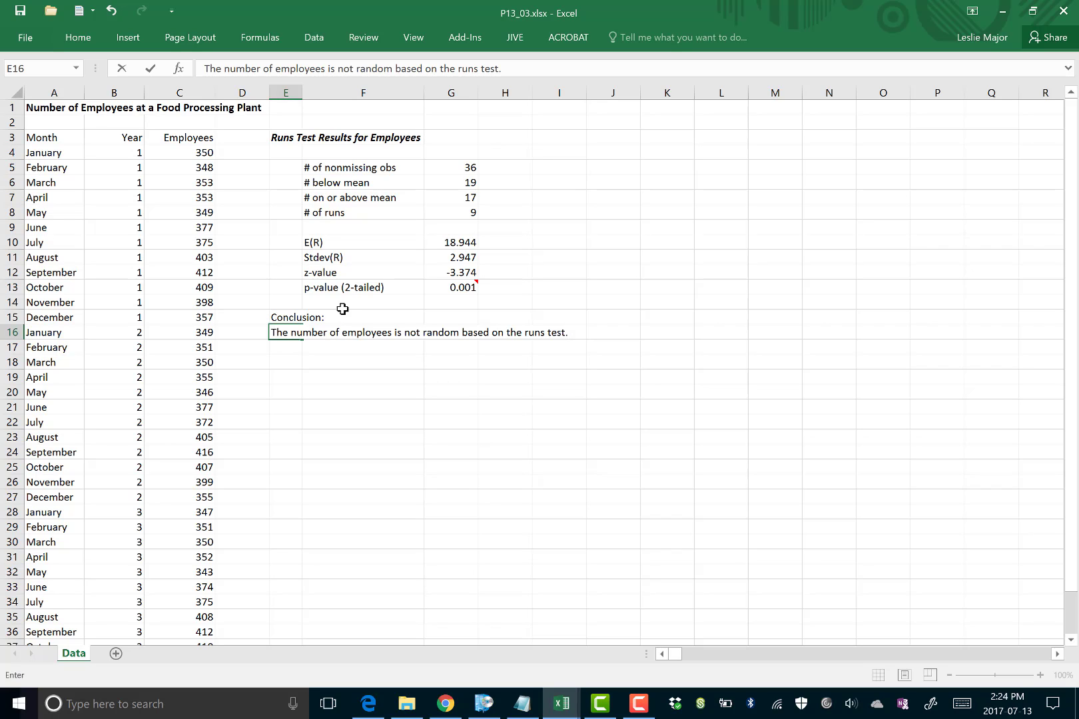
{"action": "left_click", "coordinate": [698, 416]}
{"action": "left_click", "coordinate": [626, 288]}
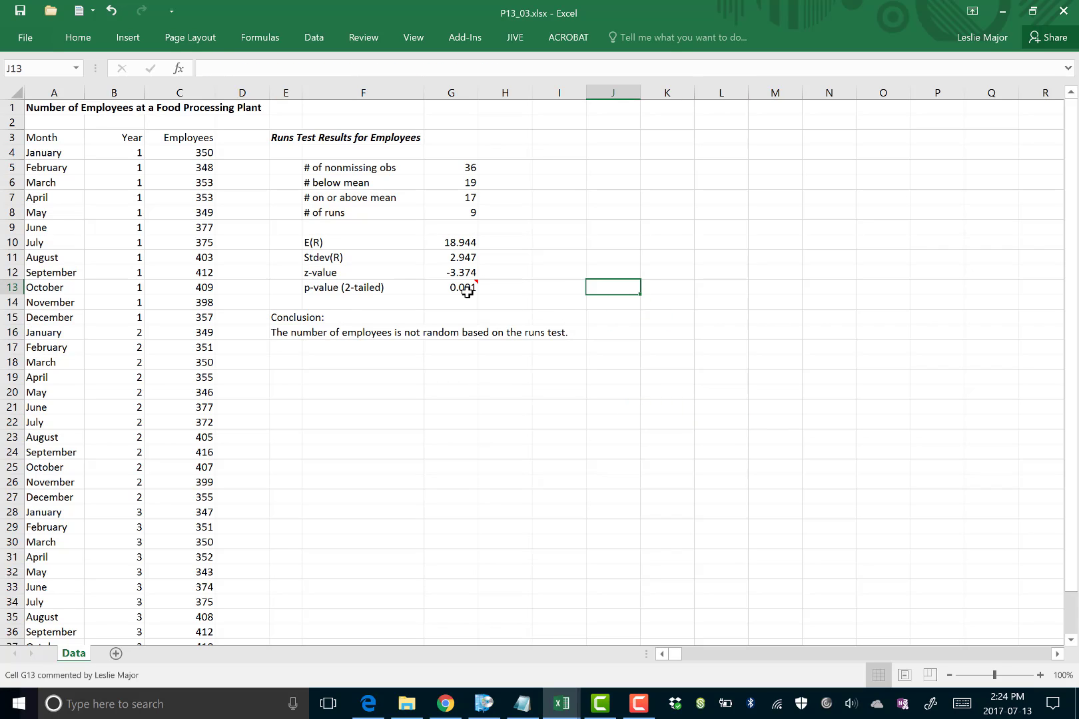
{"action": "left_click", "coordinate": [554, 228]}
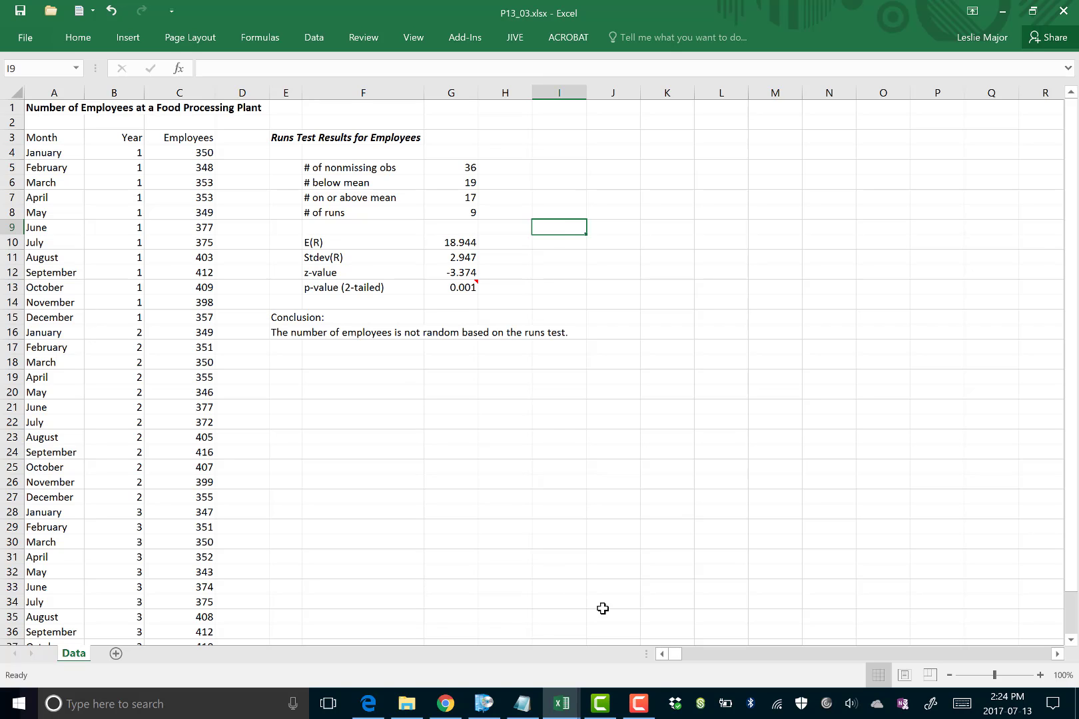
- Check the textbook PDF, then return to the P13_03 workbook
{"action": "left_click", "coordinate": [368, 704]}
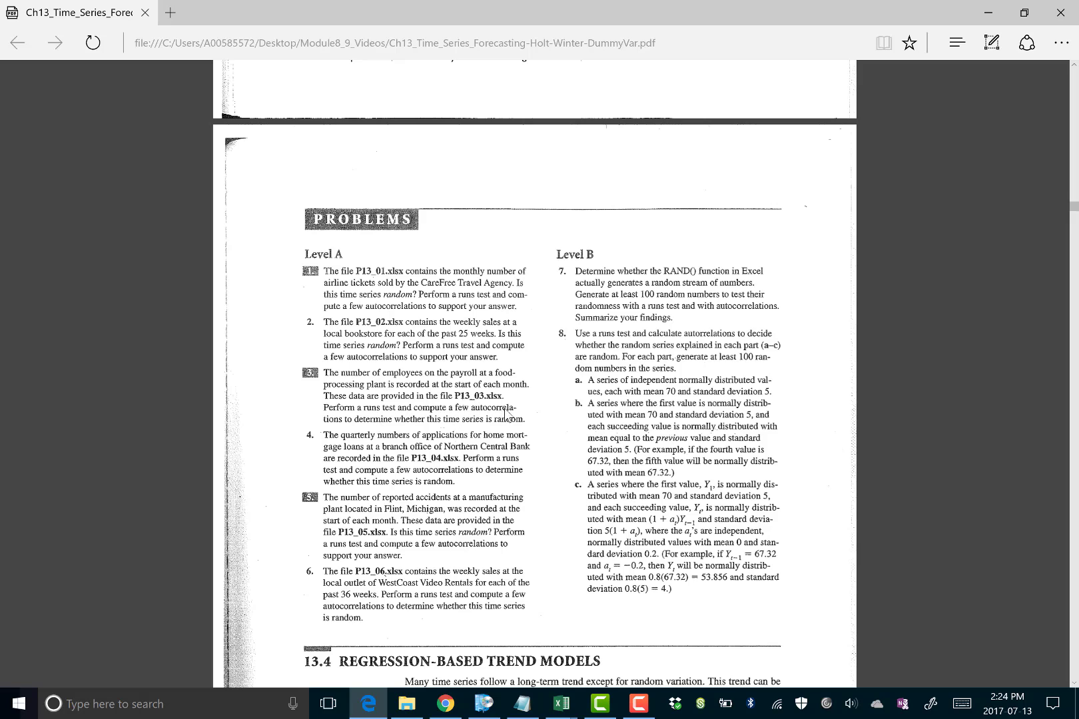
{"action": "mouse_move", "coordinate": [571, 714]}
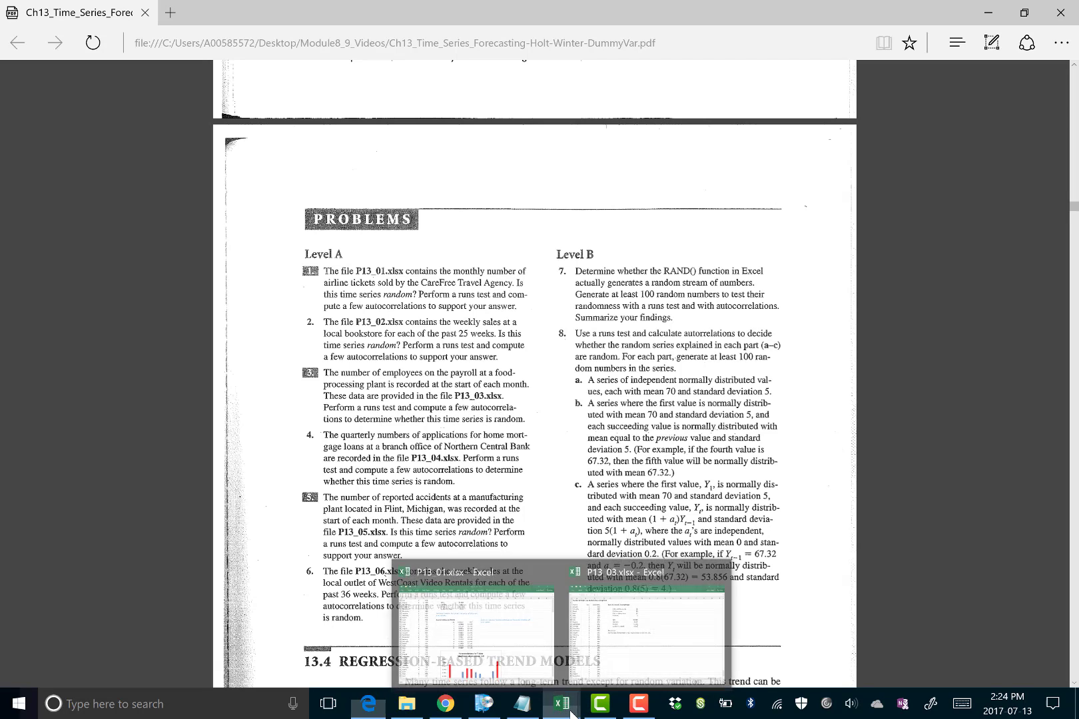
{"action": "left_click", "coordinate": [646, 622]}
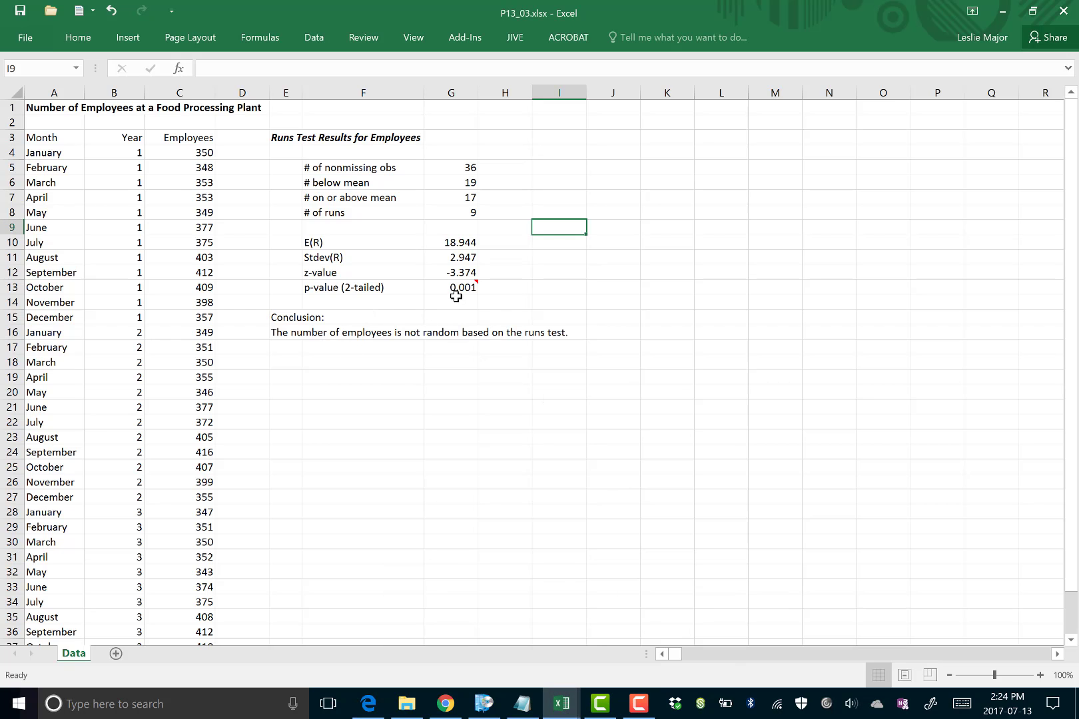
{"action": "left_click", "coordinate": [285, 368]}
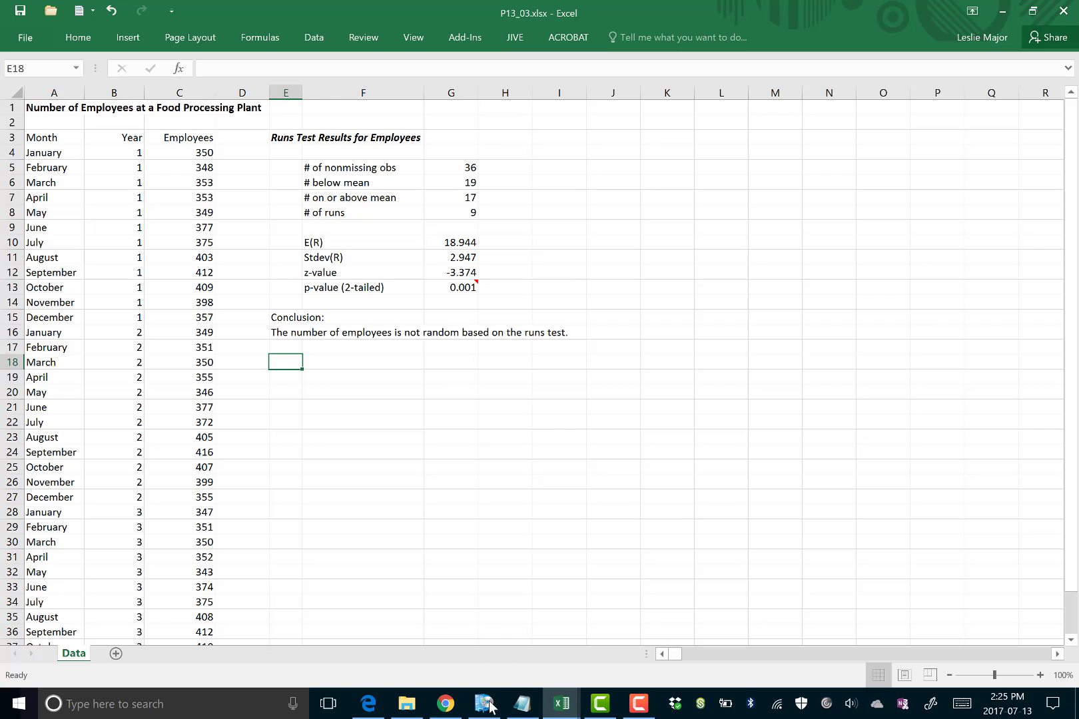
{"action": "left_click", "coordinate": [368, 703]}
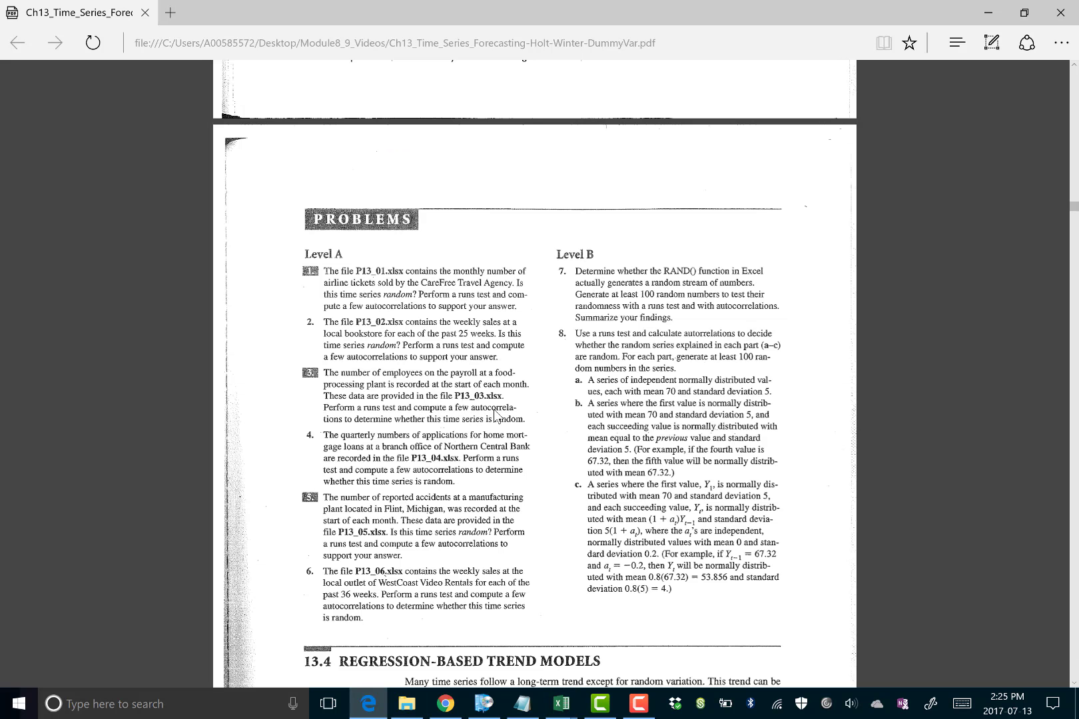
{"action": "mouse_move", "coordinate": [562, 704]}
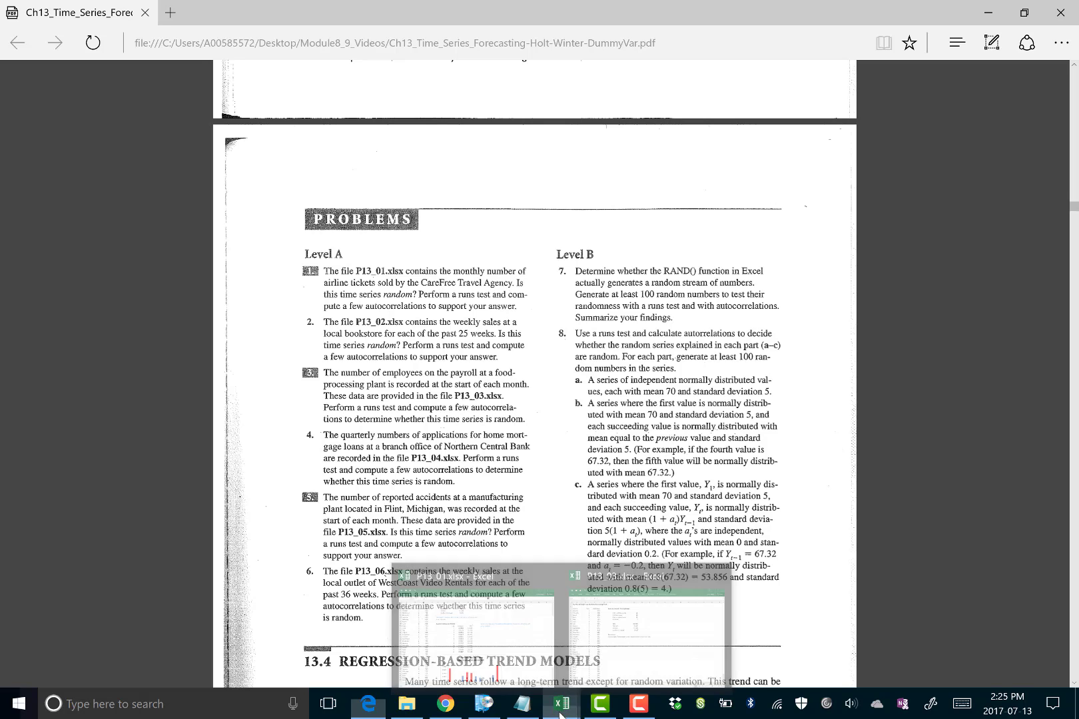
{"action": "left_click", "coordinate": [653, 641]}
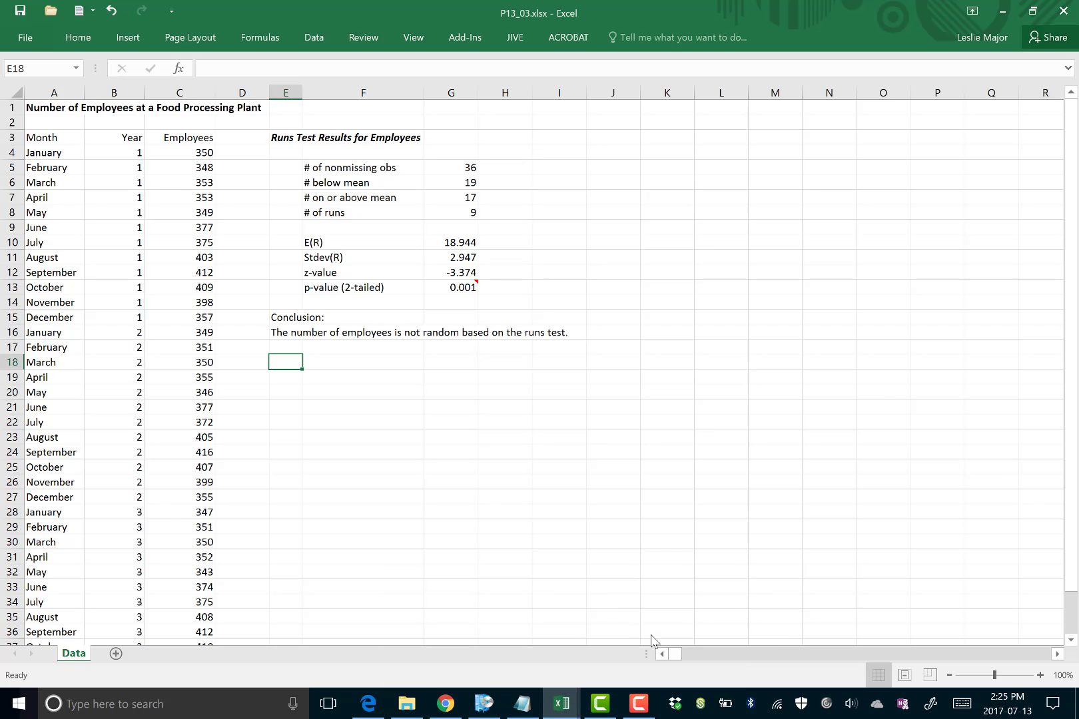
- Launch StatPro Autocorrelations with the Employees column C3:C39 as the data range
{"action": "left_click", "coordinate": [455, 39]}
{"action": "left_click", "coordinate": [35, 69]}
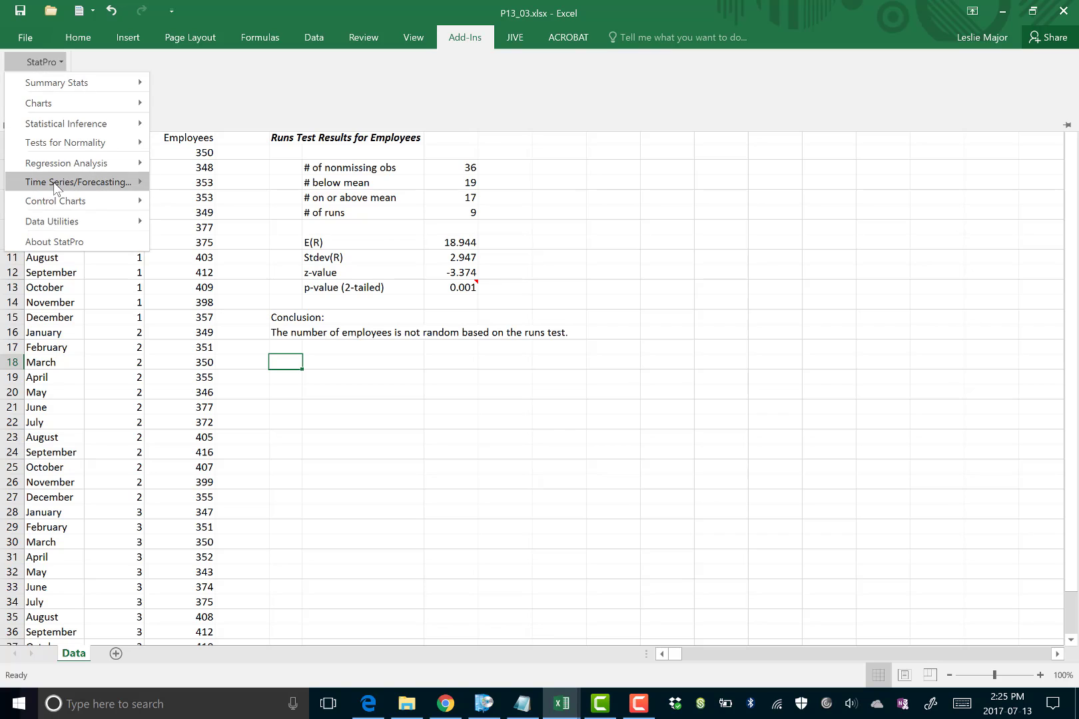
{"action": "mouse_move", "coordinate": [55, 183]}
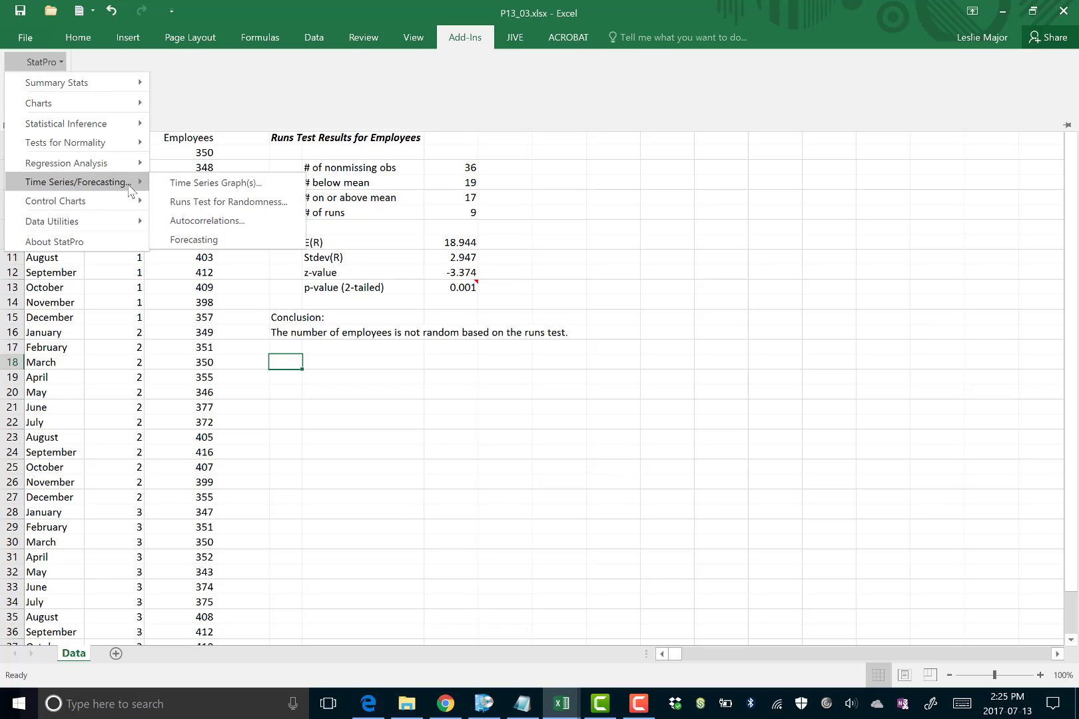
{"action": "left_click", "coordinate": [208, 220]}
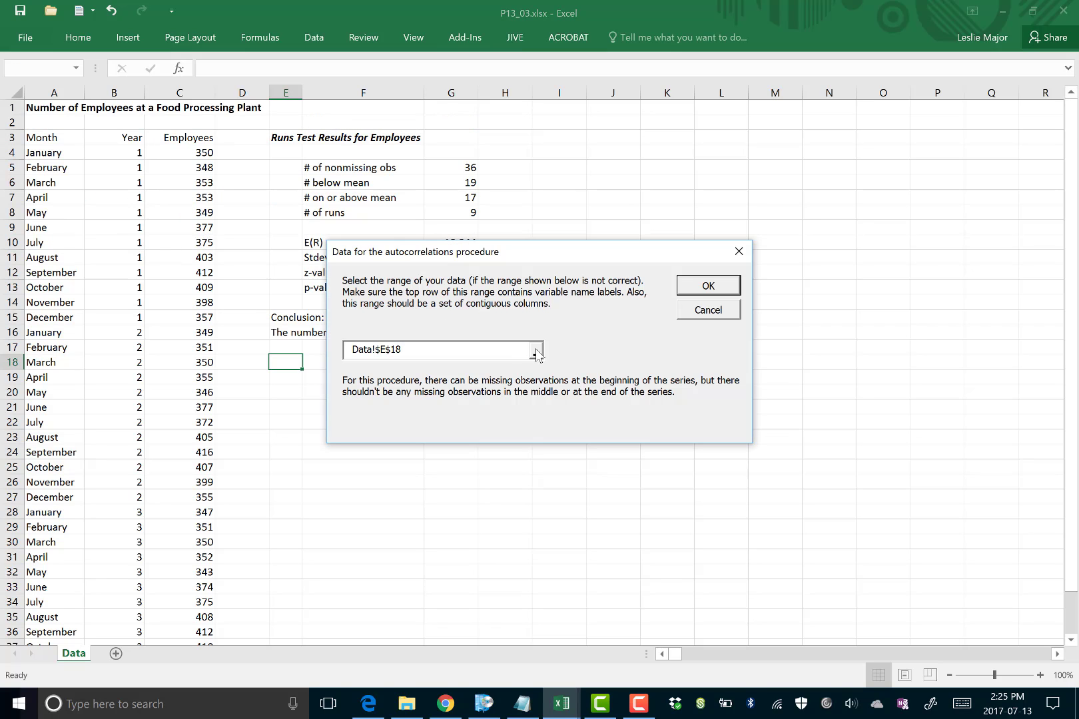
{"action": "left_click", "coordinate": [540, 355]}
{"action": "left_click_drag", "start_coordinate": [182, 139], "coordinate": [191, 582]}
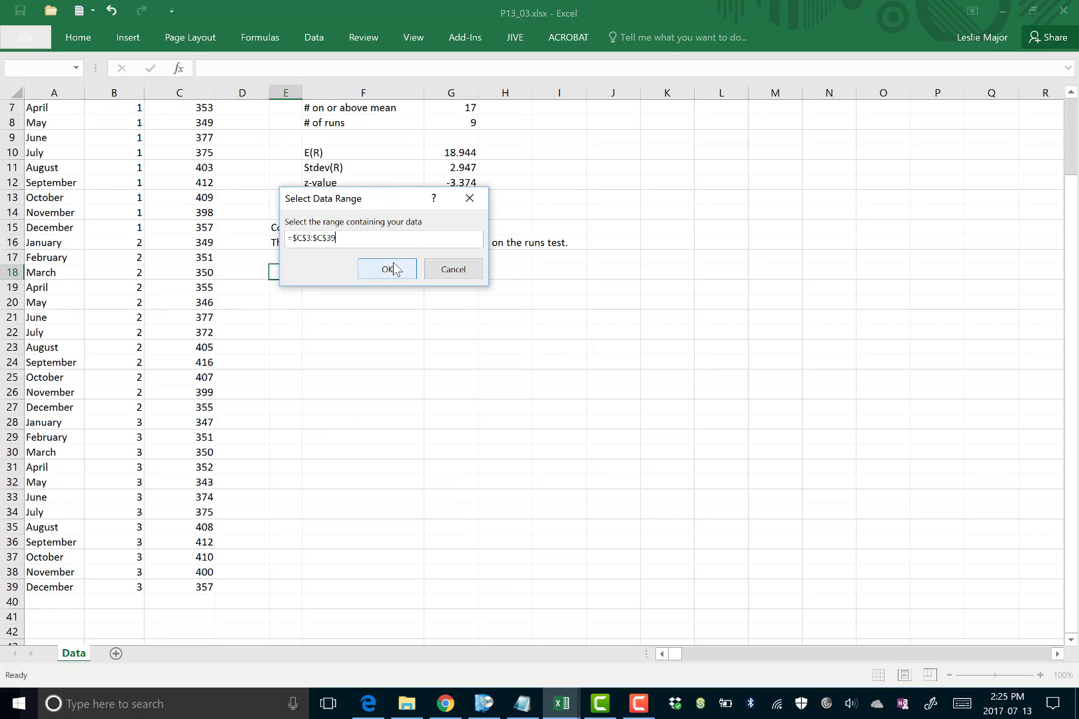
{"action": "left_click", "coordinate": [398, 270]}
{"action": "left_click", "coordinate": [701, 282]}
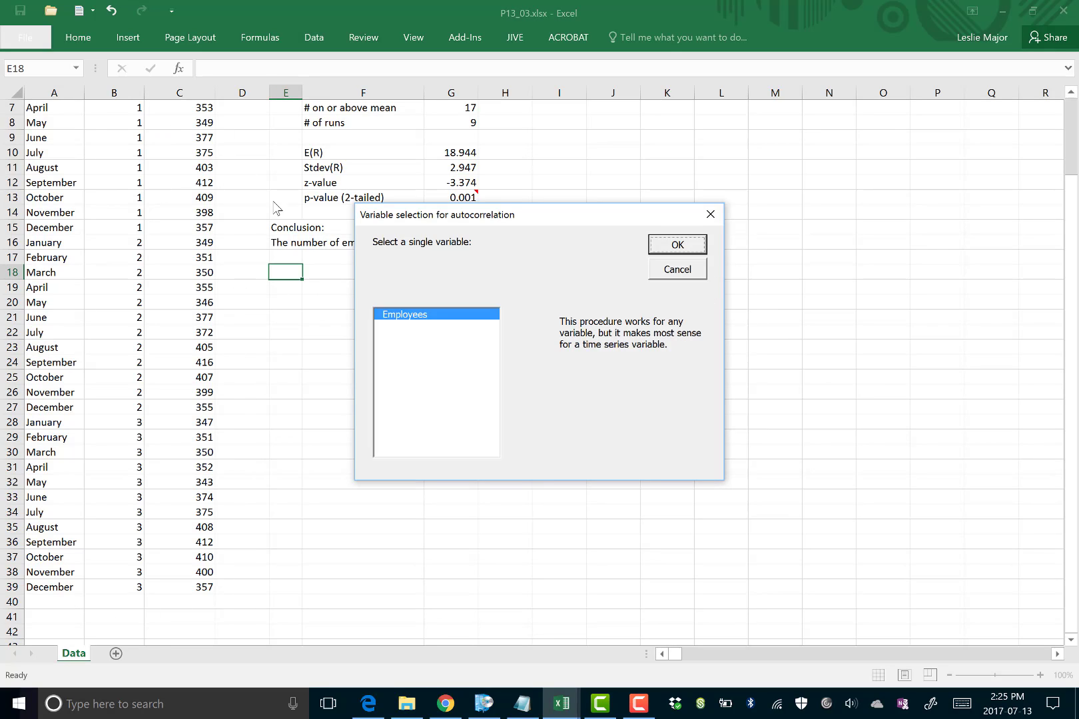
- Analyse Employees with 9 lags, writing the results and chart starting at cell E18
{"action": "left_click", "coordinate": [701, 246]}
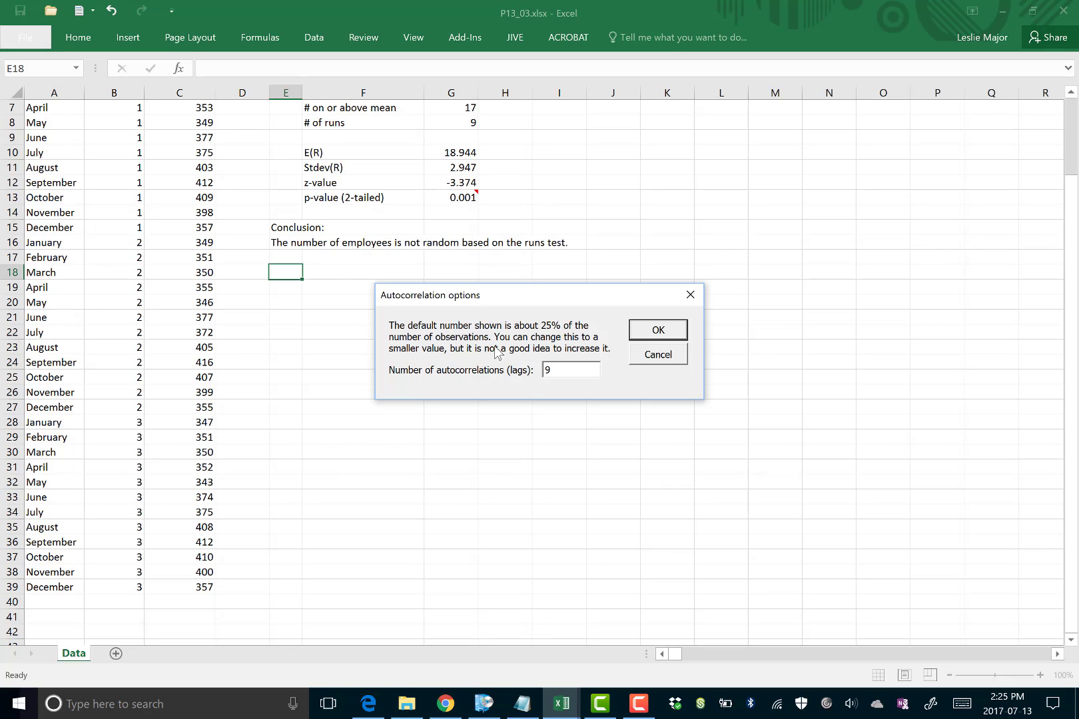
{"action": "left_click", "coordinate": [661, 334]}
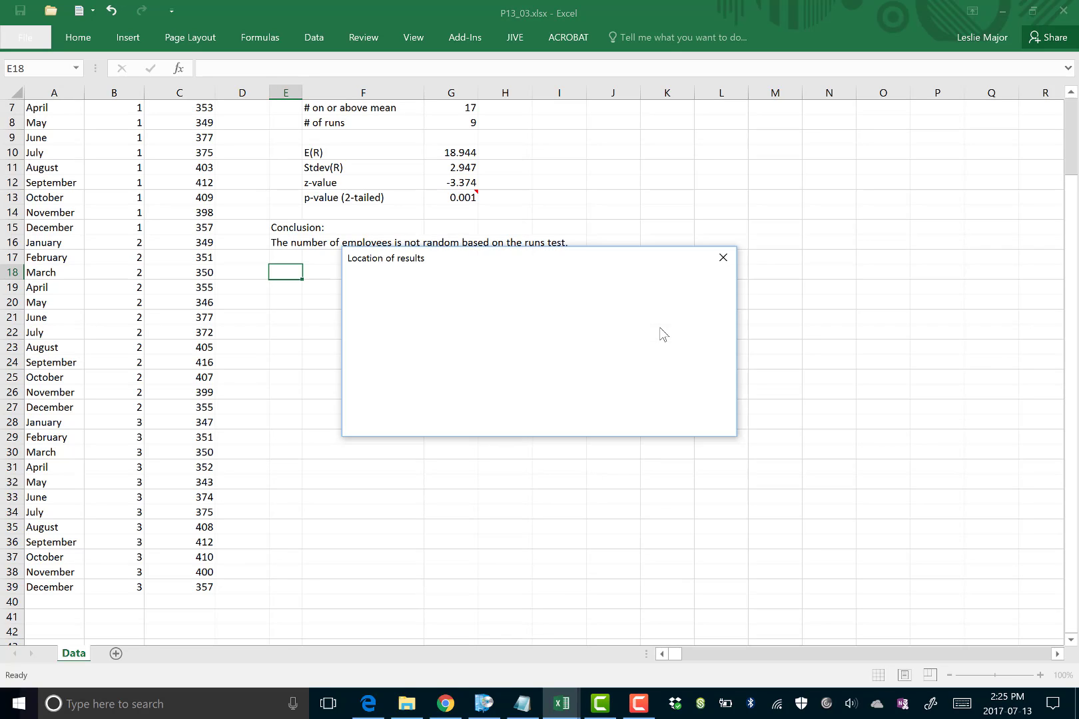
{"action": "left_click", "coordinate": [395, 337]}
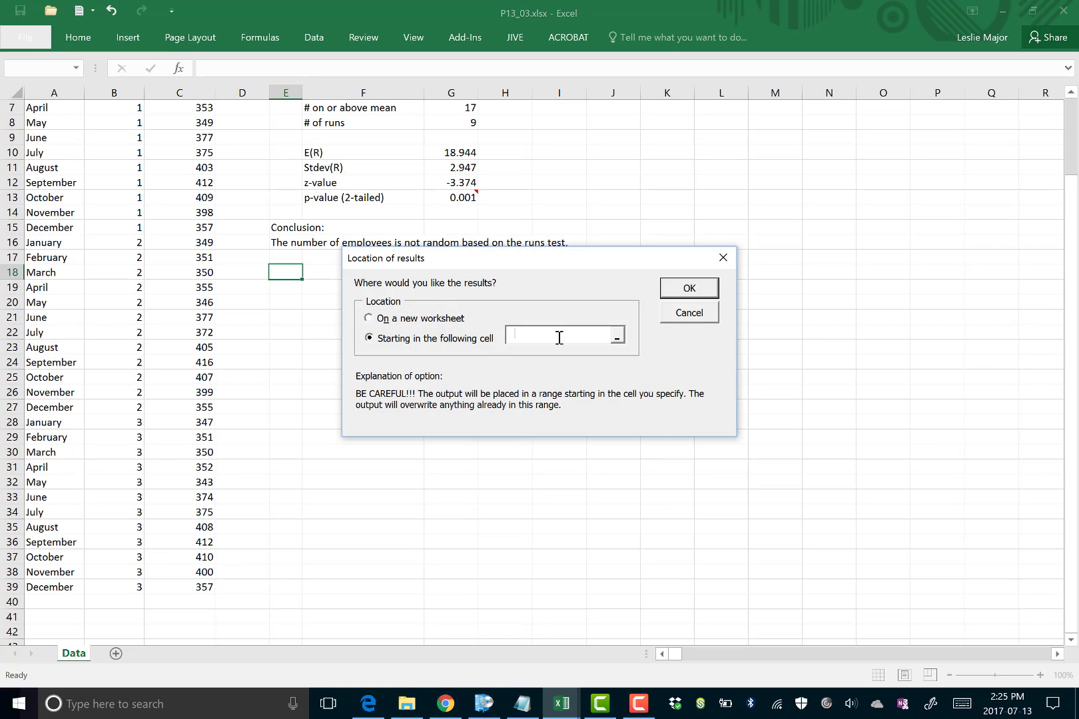
{"action": "left_click", "coordinate": [616, 337]}
{"action": "left_click", "coordinate": [398, 270]}
{"action": "left_click", "coordinate": [518, 442]}
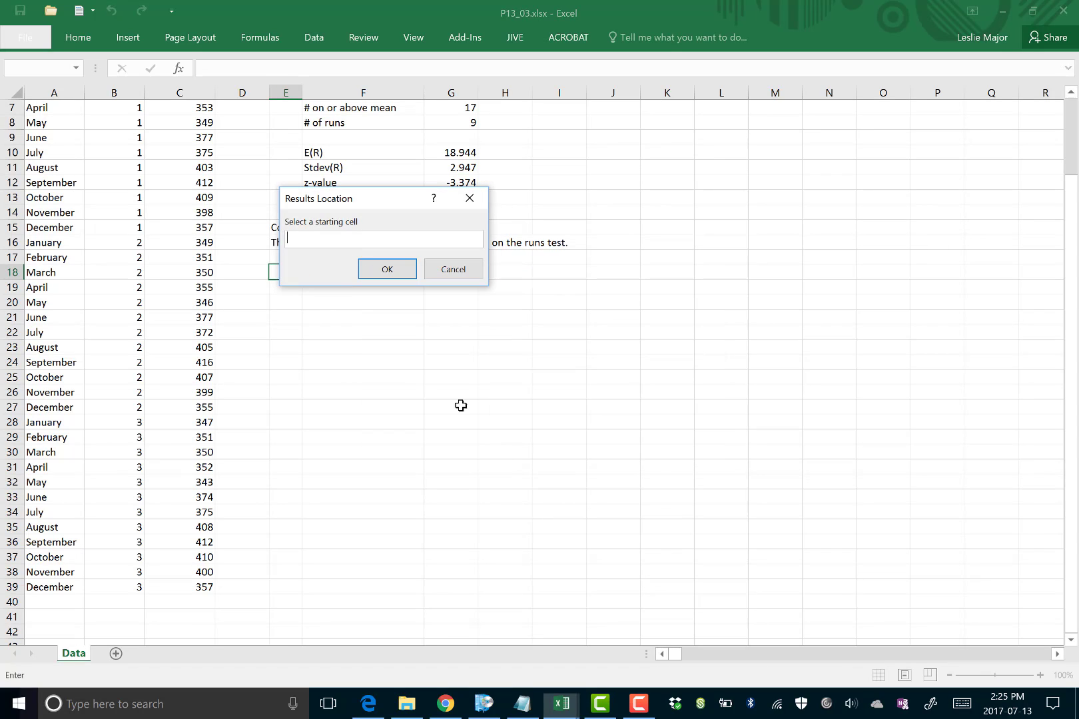
{"action": "left_click", "coordinate": [271, 274]}
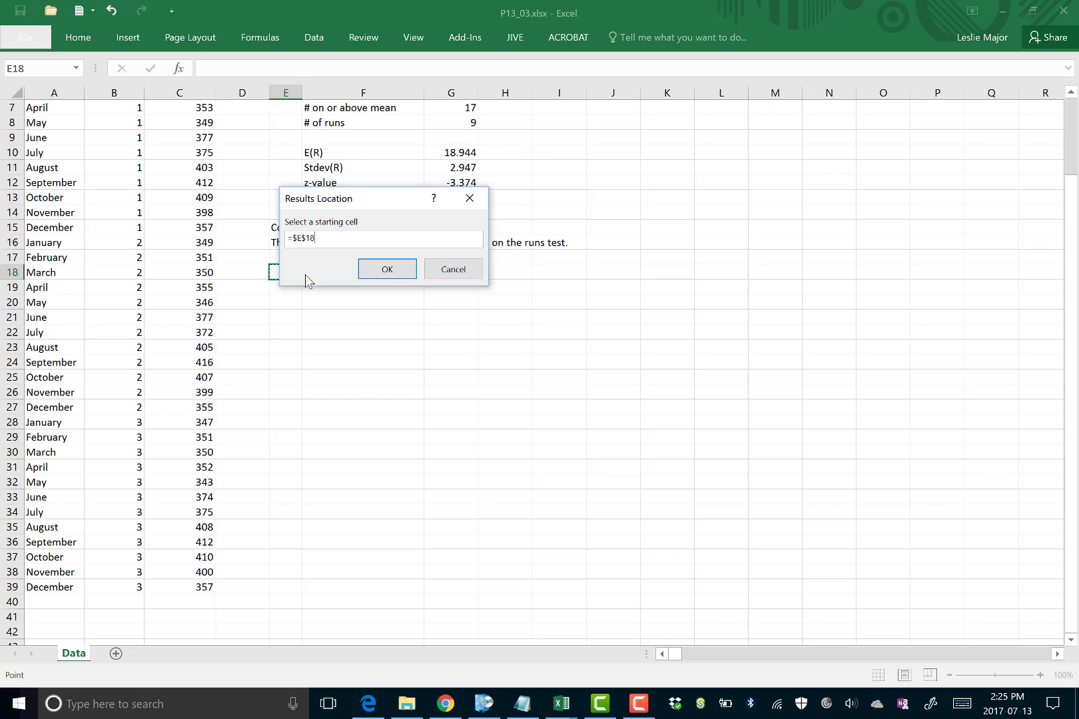
{"action": "left_click", "coordinate": [393, 271]}
{"action": "left_click", "coordinate": [713, 291]}
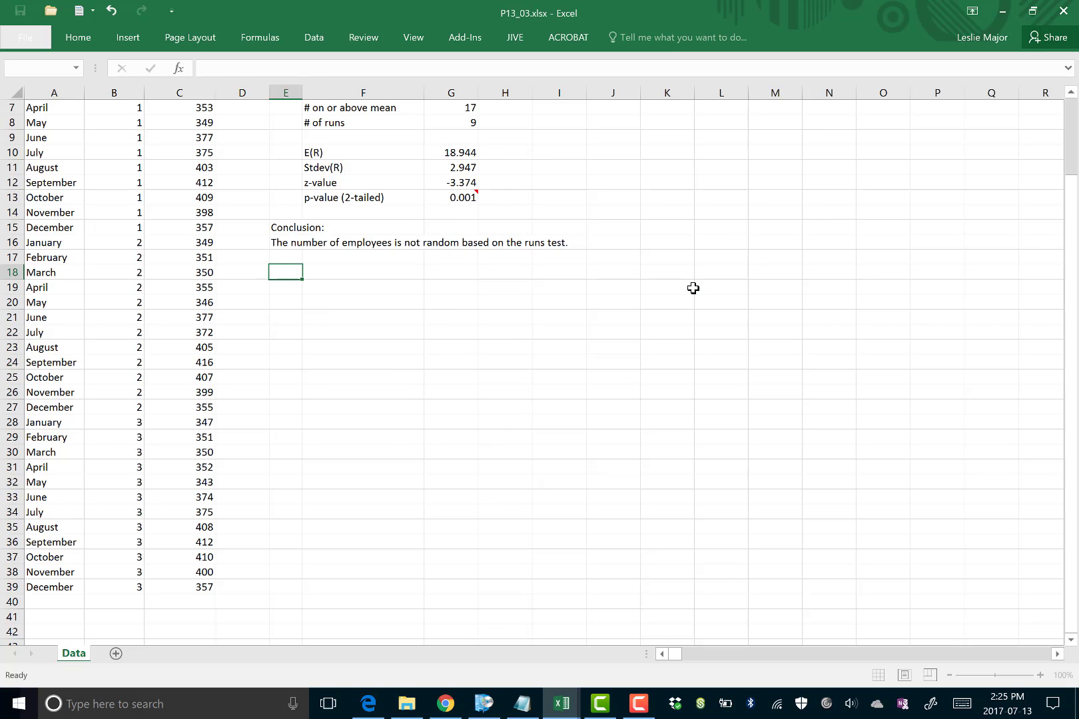
{"action": "left_click", "coordinate": [660, 331]}
{"action": "scroll", "coordinate": [640, 373], "scroll_direction": "down", "scroll_amount": 2}
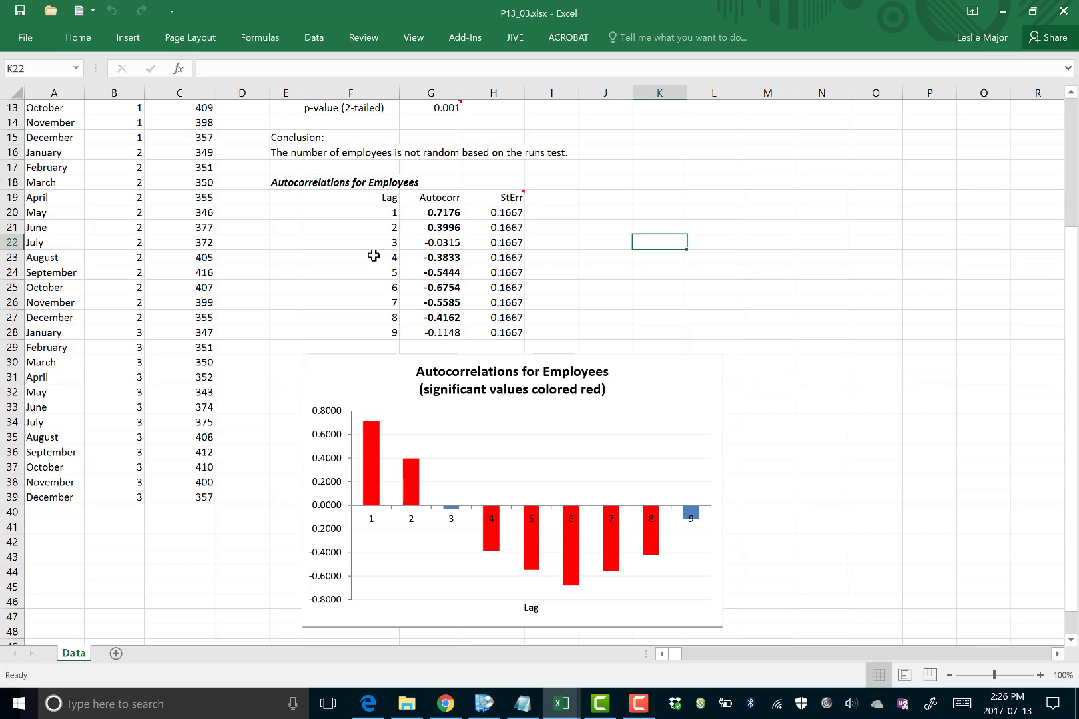
{"action": "scroll", "coordinate": [431, 273], "scroll_direction": "up", "scroll_amount": 3}
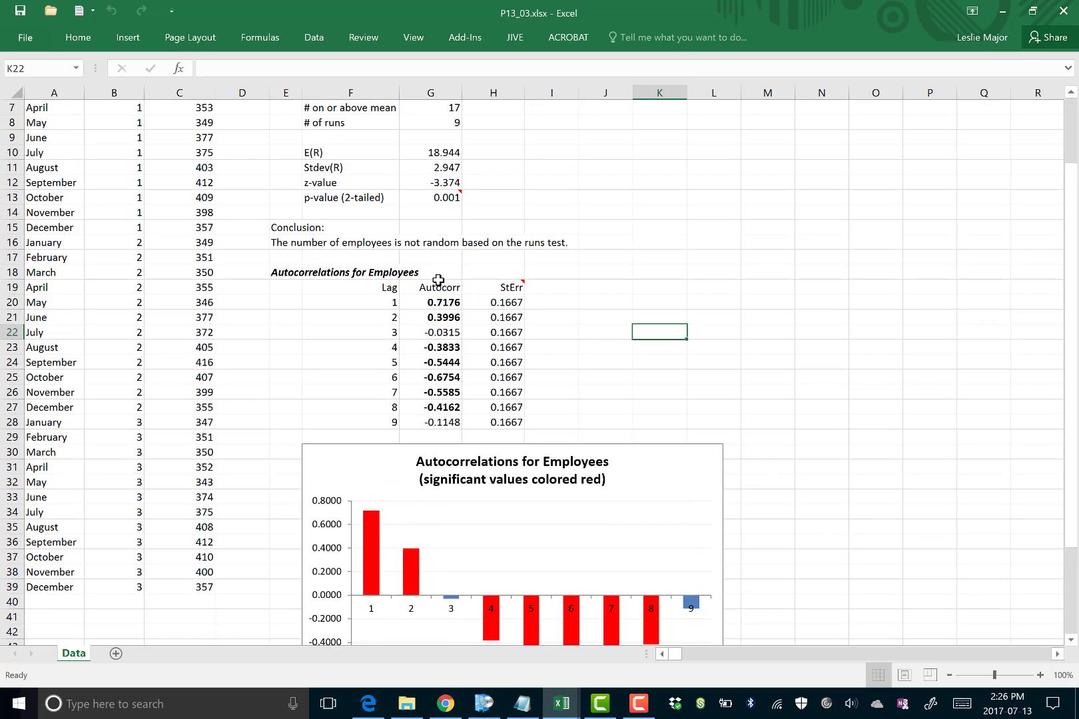
{"action": "scroll", "coordinate": [191, 148], "scroll_direction": "up", "scroll_amount": 1}
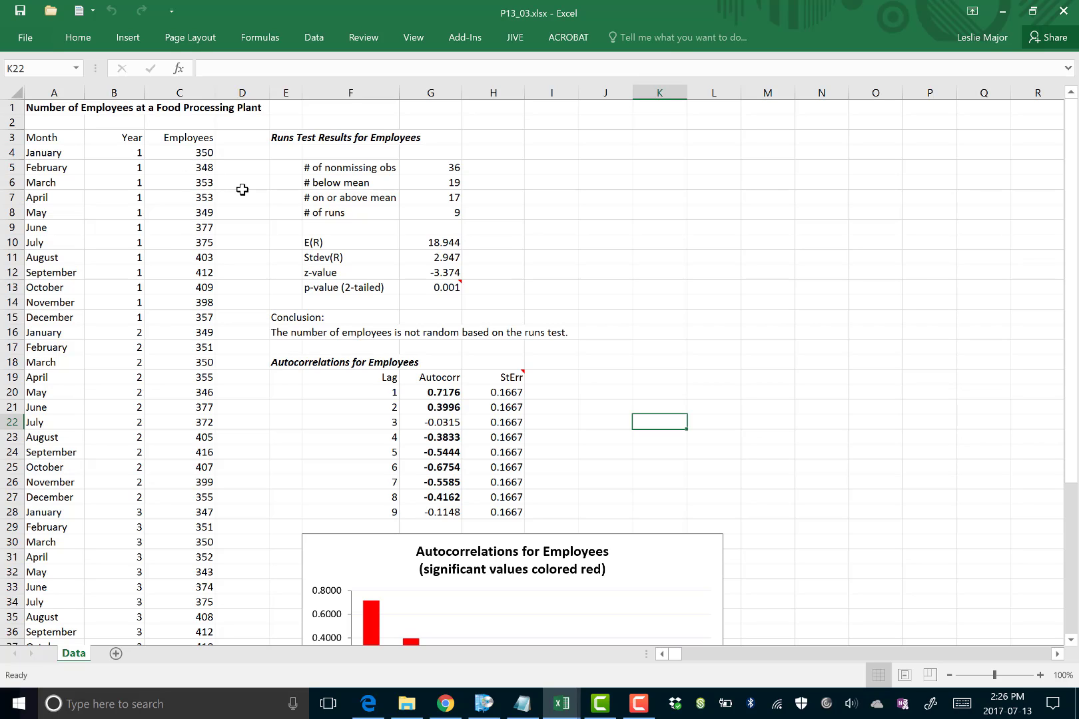
- Copy the E15:E16 conclusion to J17:J18 and change its ending to 'autocorrelations test'
{"action": "left_click", "coordinate": [599, 362]}
{"action": "left_click_drag", "start_coordinate": [309, 315], "coordinate": [305, 334]}
{"action": "key", "text": "ctrl+c"}
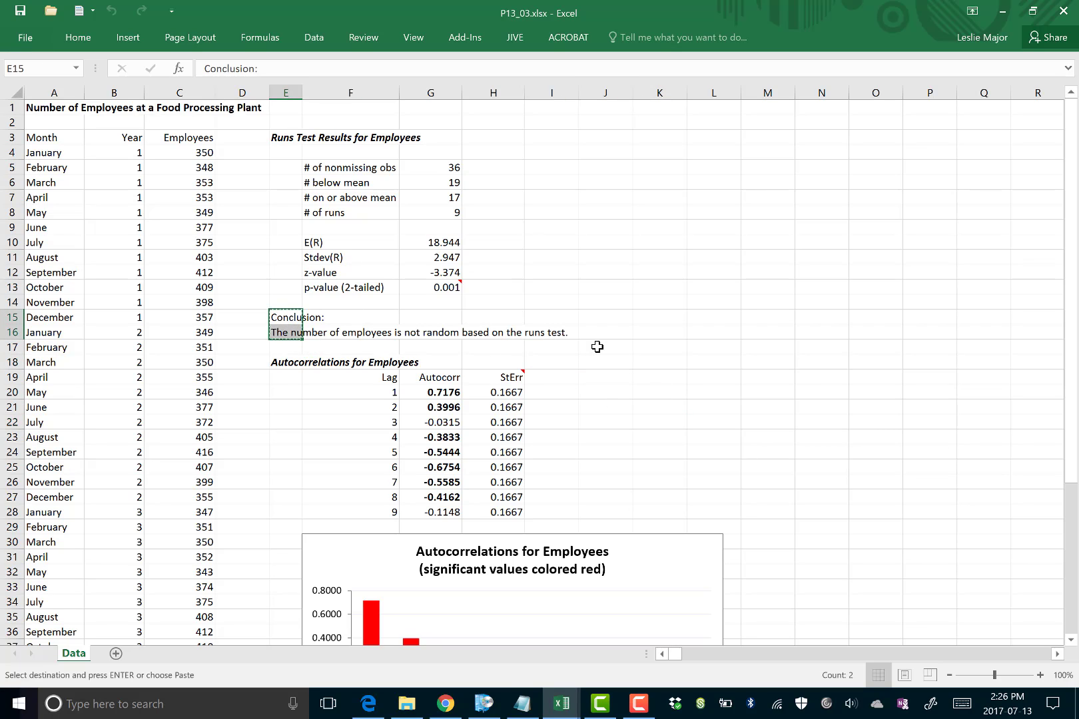
{"action": "left_click", "coordinate": [597, 346]}
{"action": "key", "text": "ctrl+v"}
{"action": "left_click", "coordinate": [607, 365]}
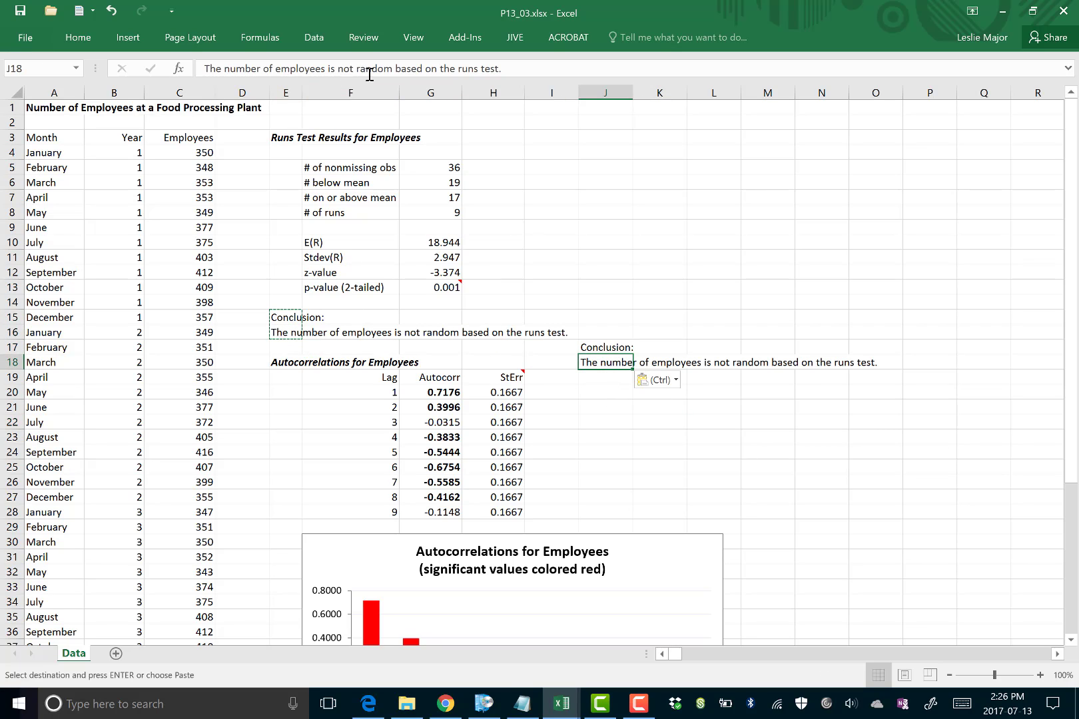
{"action": "left_click_drag", "start_coordinate": [438, 69], "coordinate": [575, 74]}
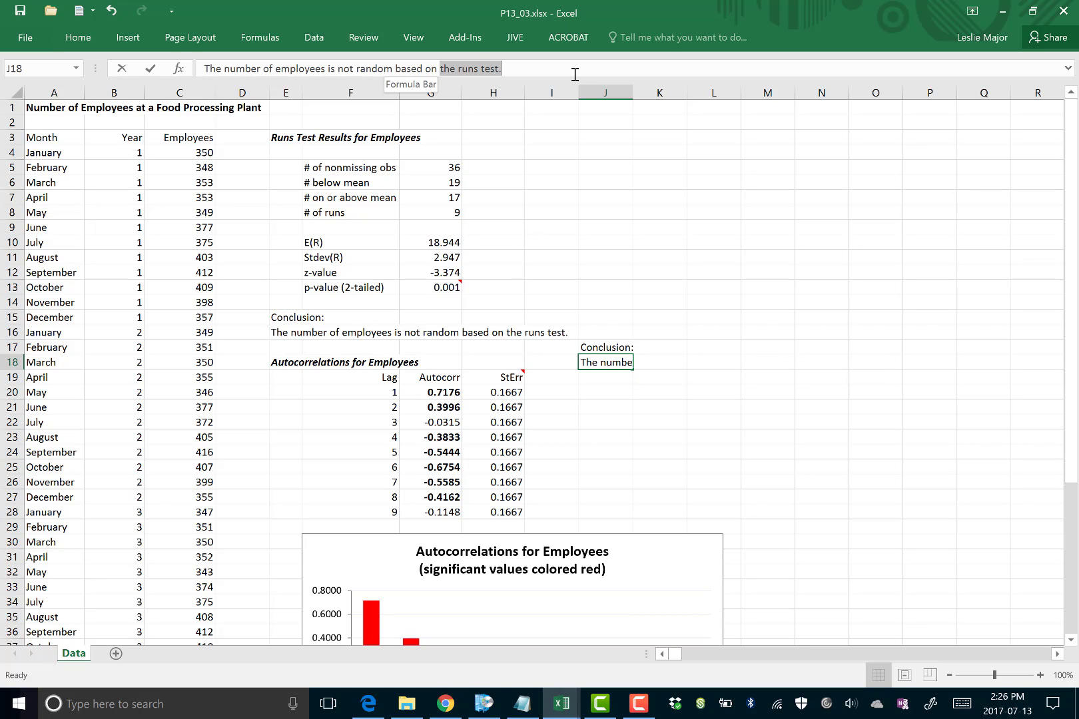
{"action": "type", "text": "ajtuotorrelations test"}
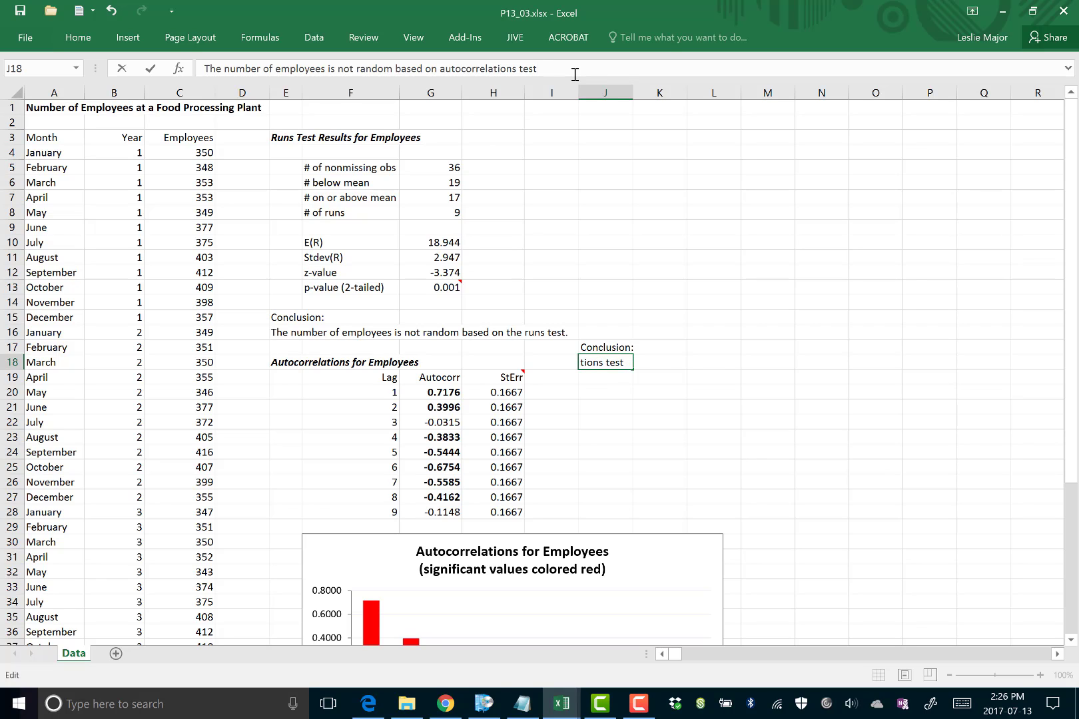
{"action": "key", "text": "Return"}
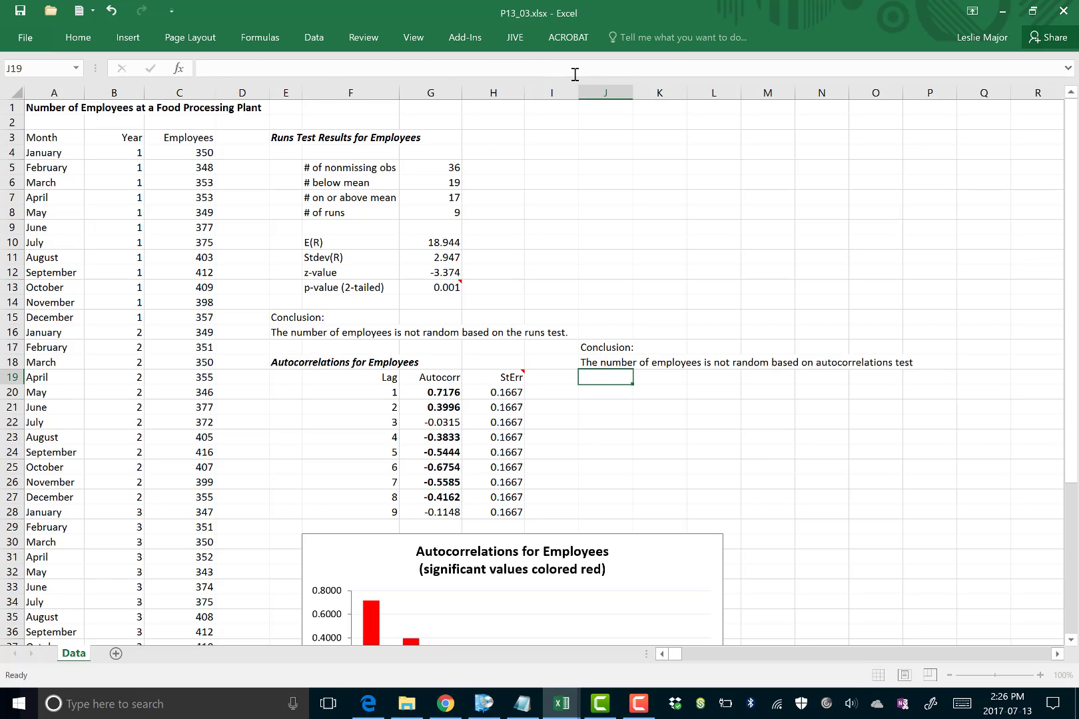
{"action": "left_click", "coordinate": [679, 150]}
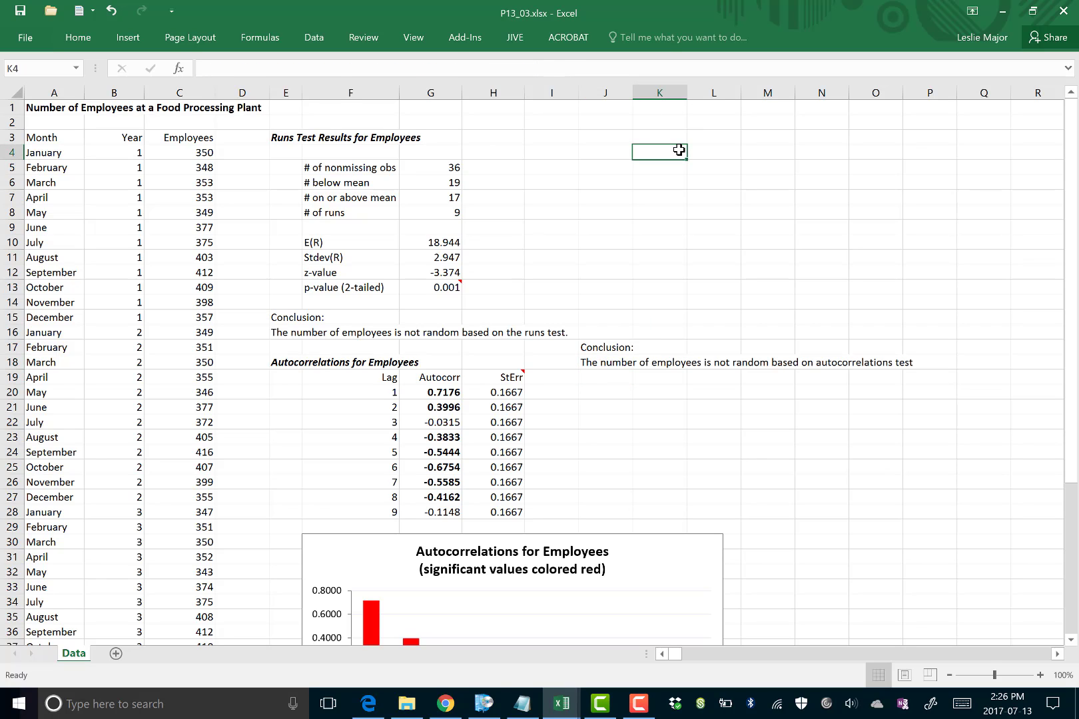